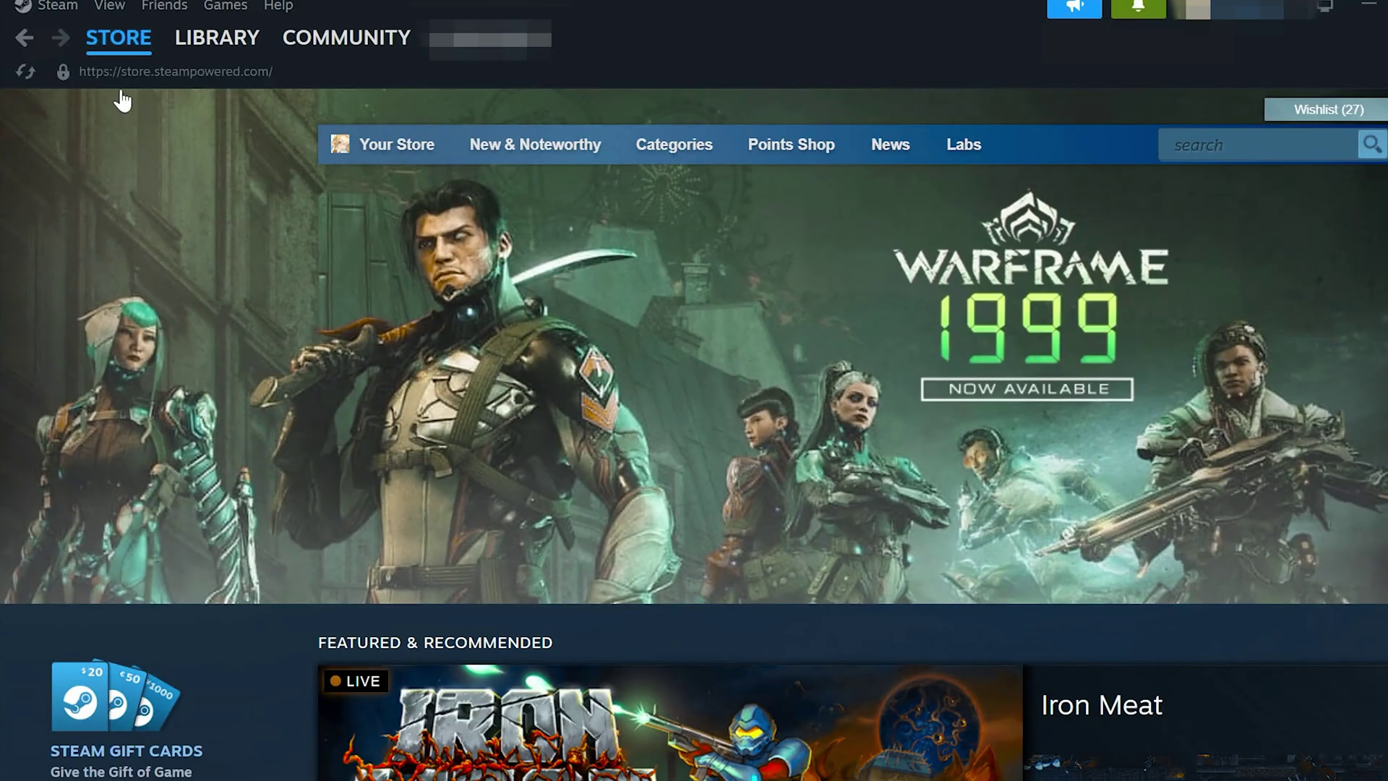
# Turn off 'Enable the Steam Overlay while in-game' in Marvel Rivals' General properties
pyautogui.click(201, 41)
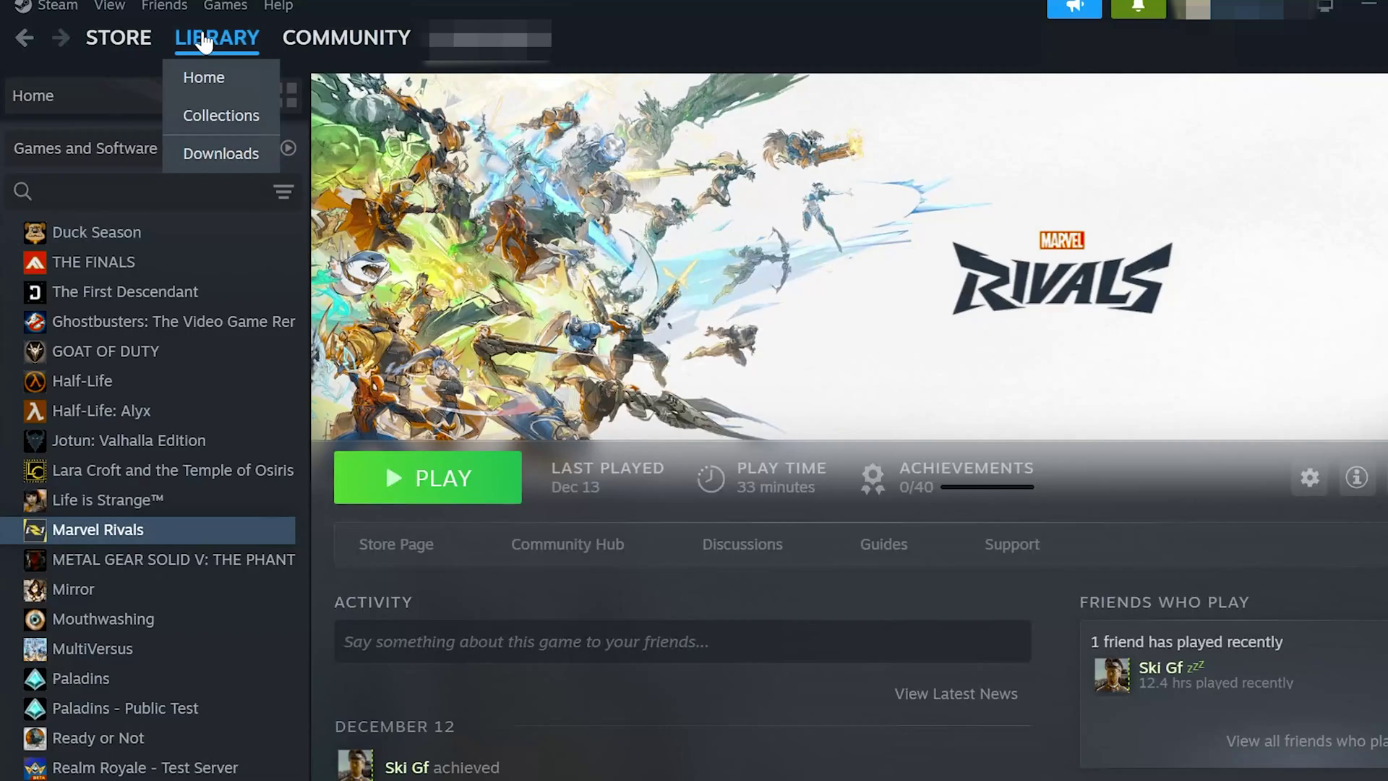
pyautogui.rightClick(179, 540)
pyautogui.click(263, 708)
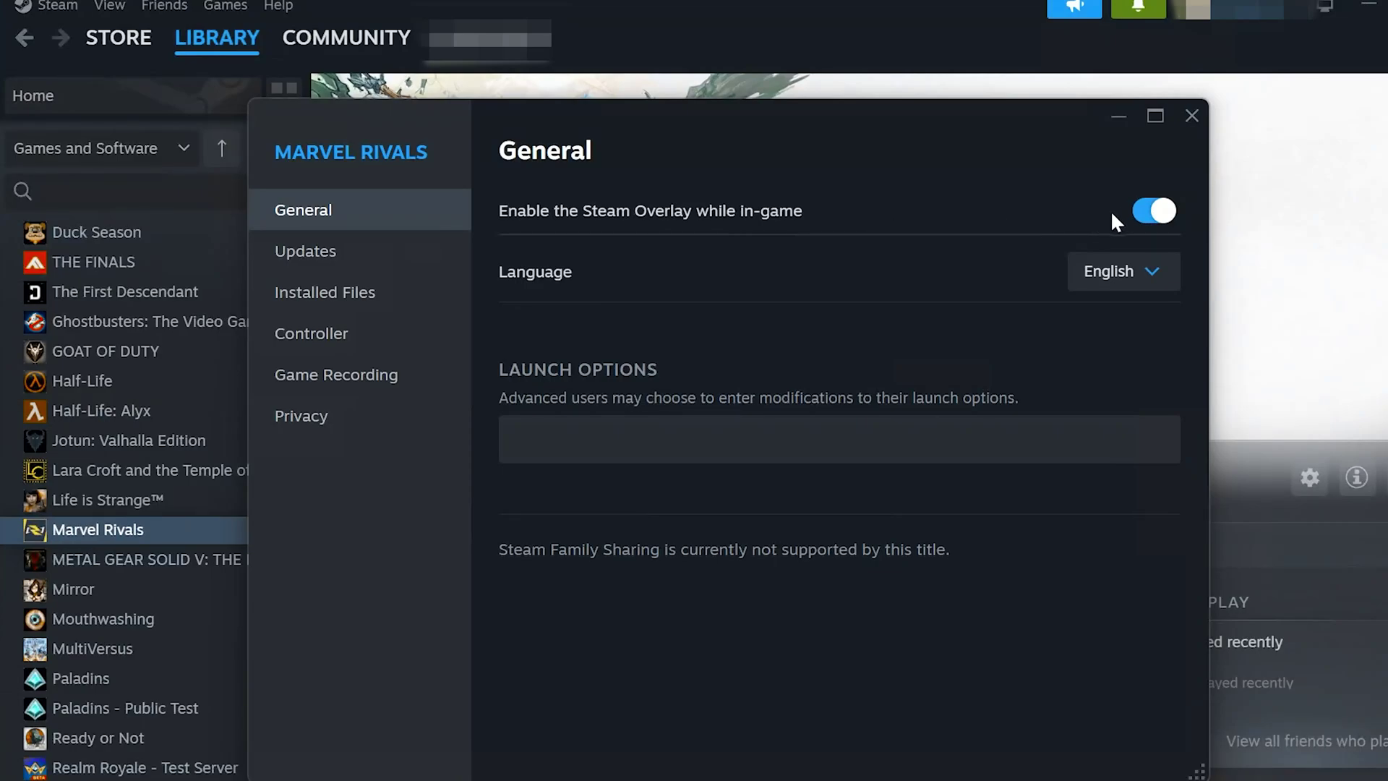
pyautogui.click(1150, 211)
# Start verifying the integrity of Marvel Rivals' game files from Installed Files
pyautogui.click(388, 293)
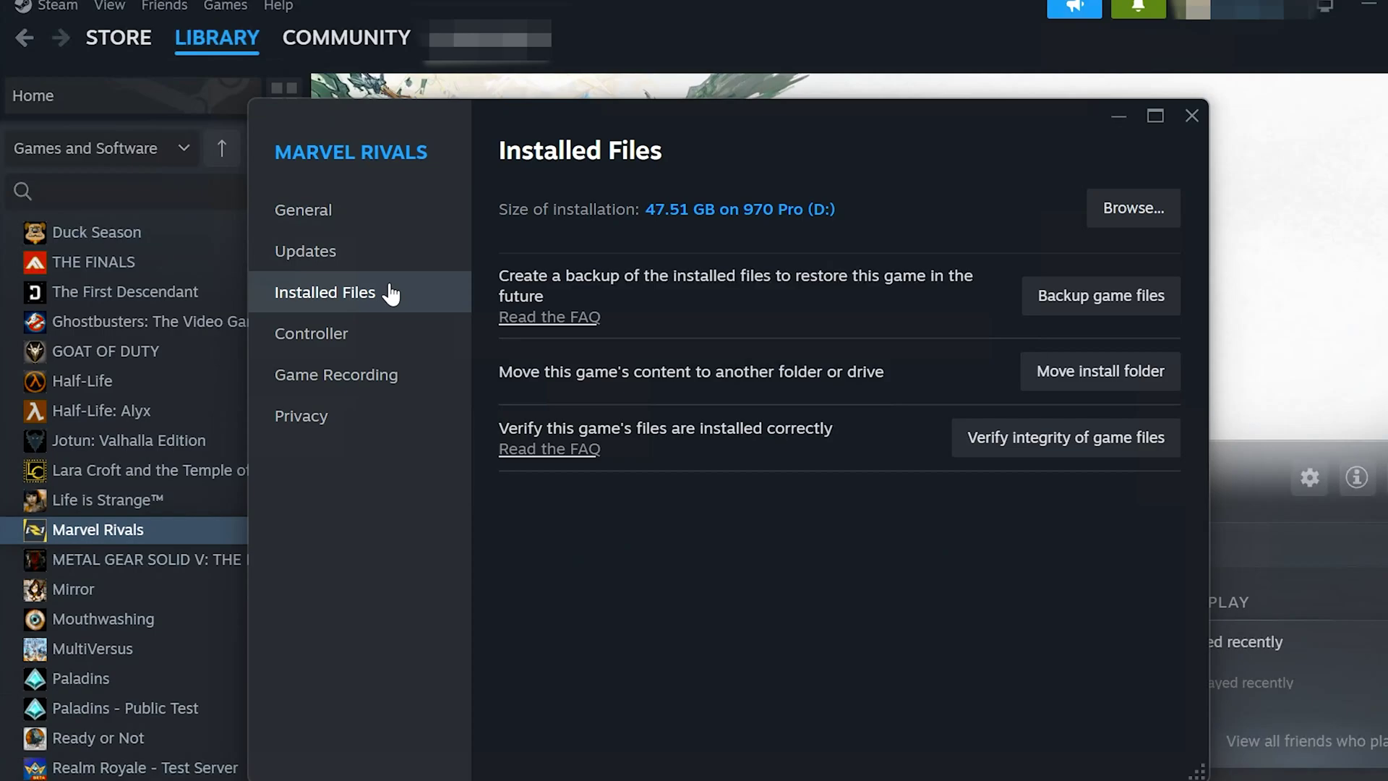
pyautogui.click(1034, 436)
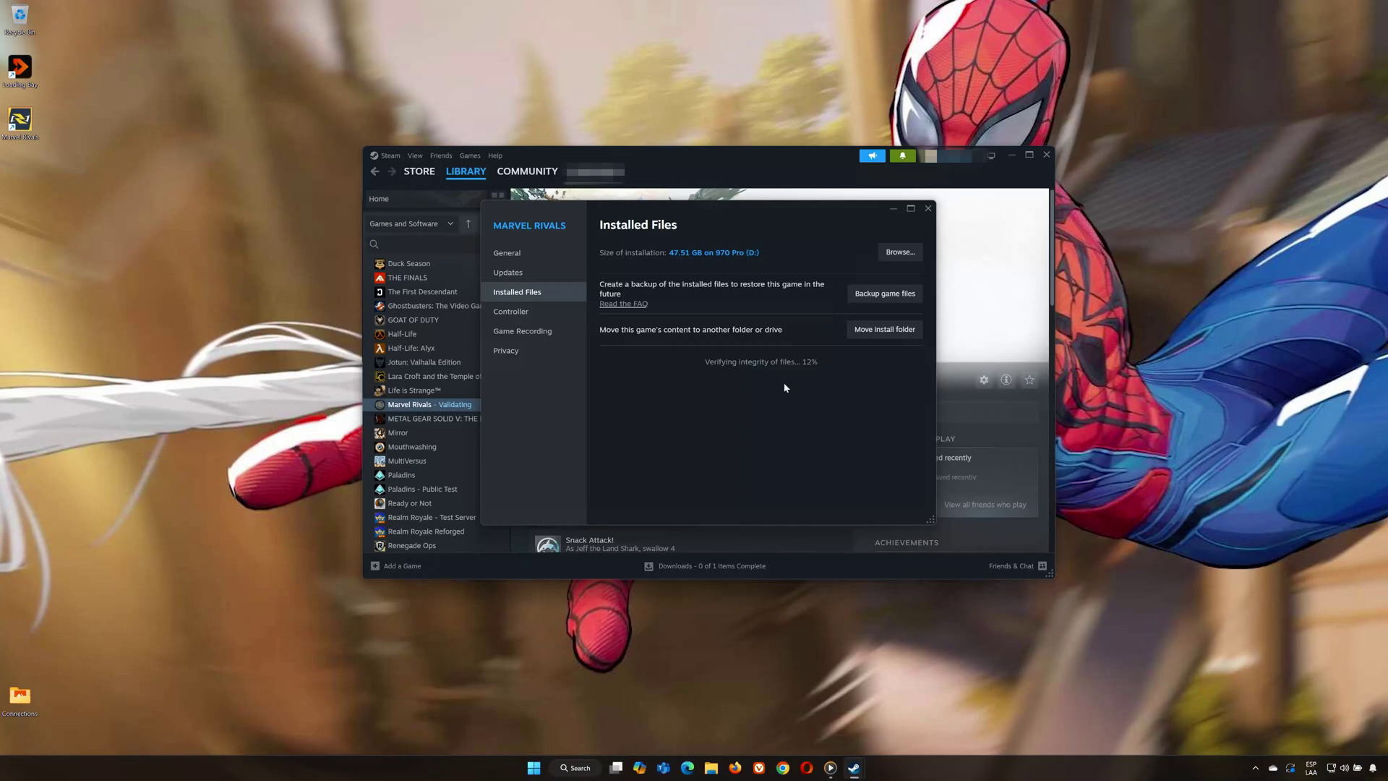
# Browse via Run and %localappdata% into the Marvel > Saved > Crashes folder
pyautogui.press('super+d')
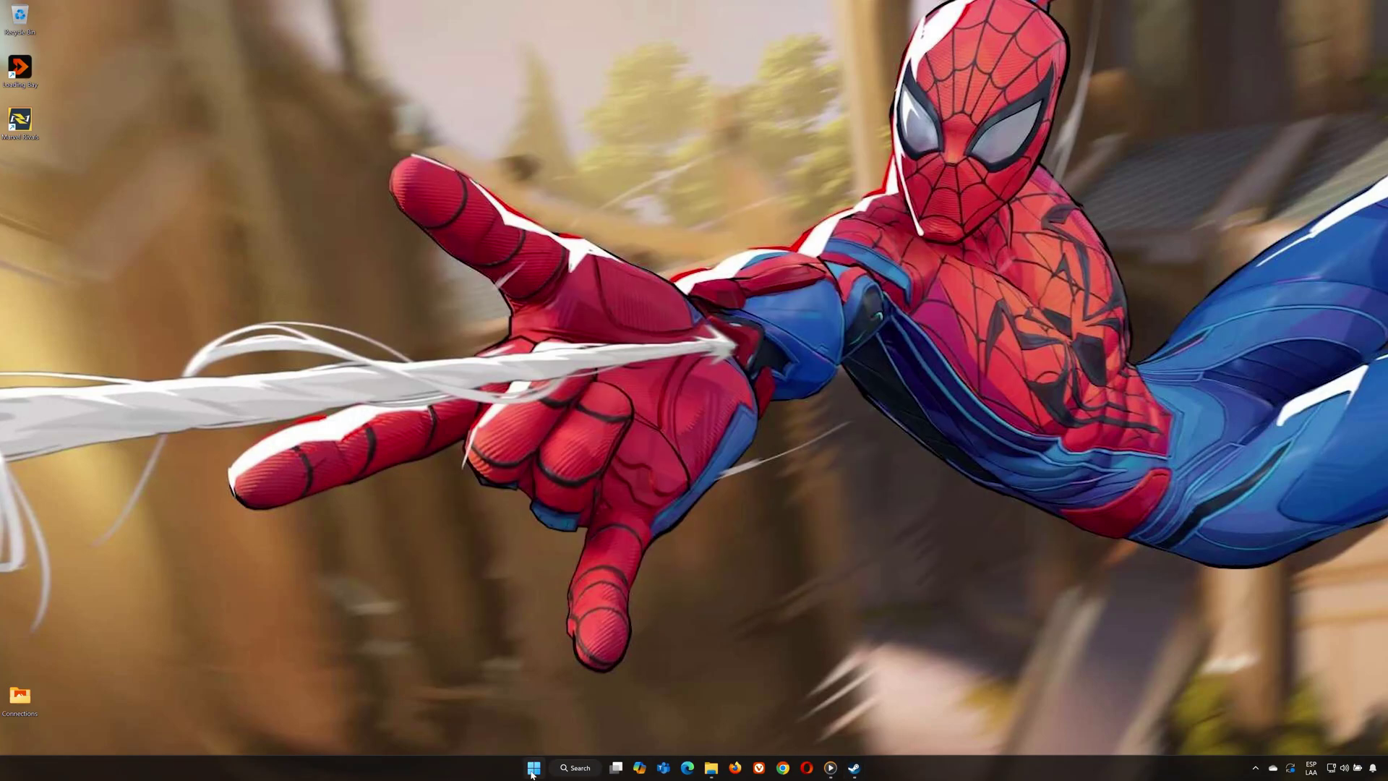
pyautogui.click(531, 769)
pyautogui.write('run')
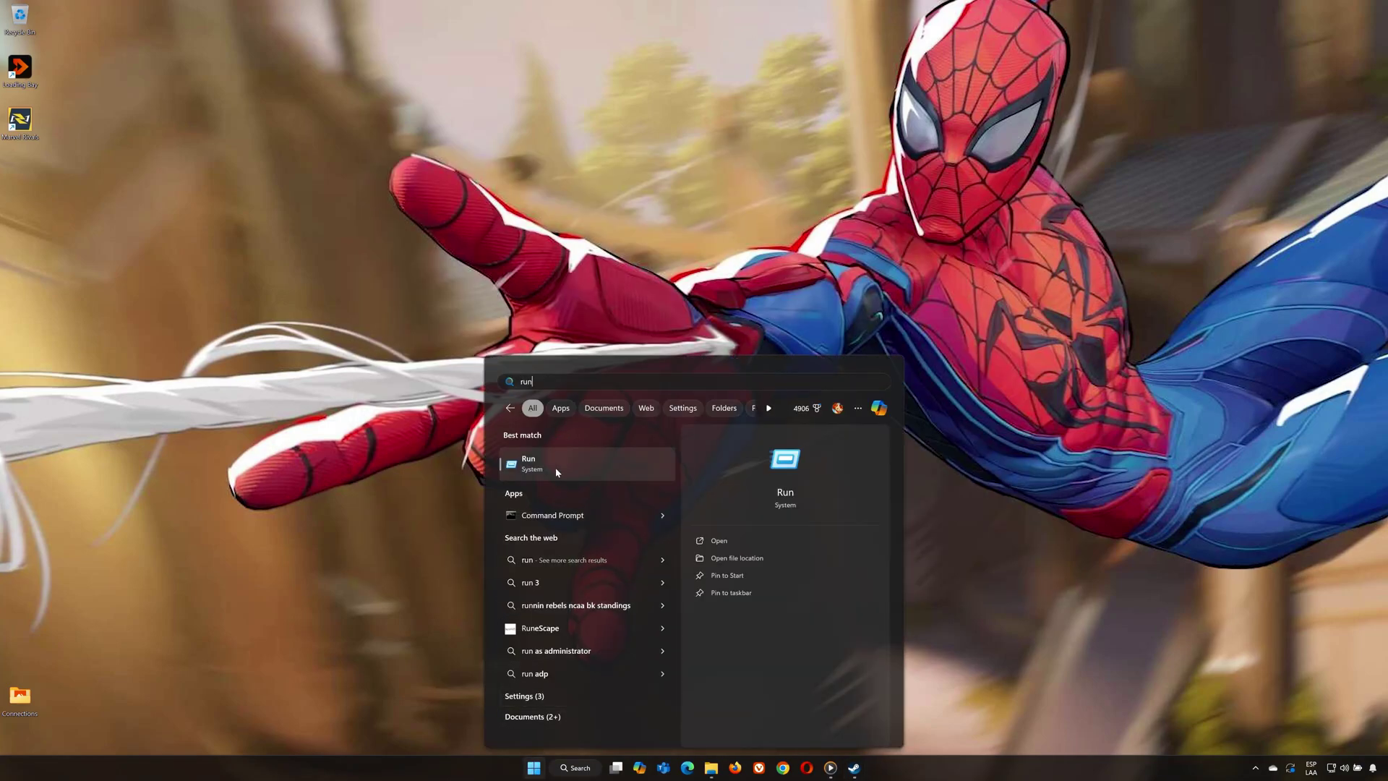
pyautogui.press('Return')
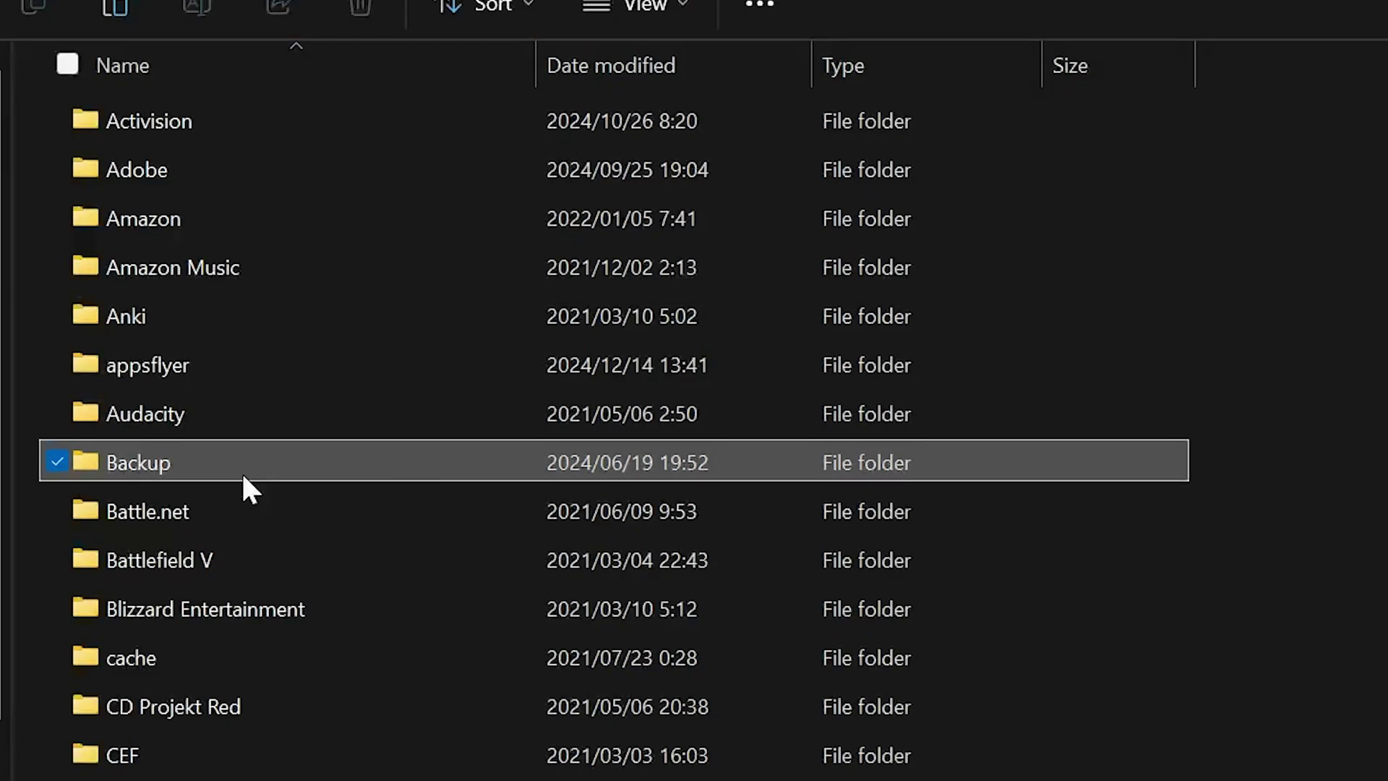
pyautogui.write('m')
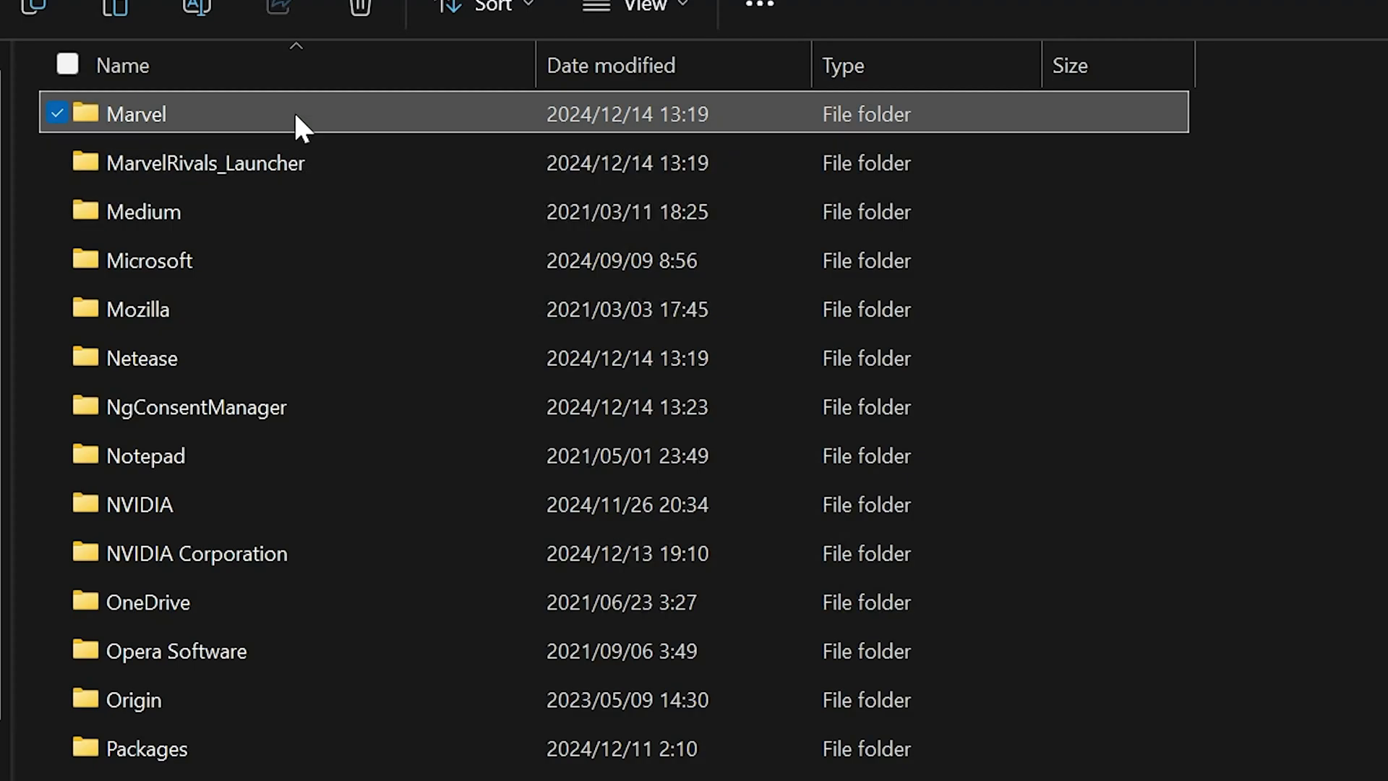
pyautogui.doubleClick(294, 113)
pyautogui.doubleClick(296, 119)
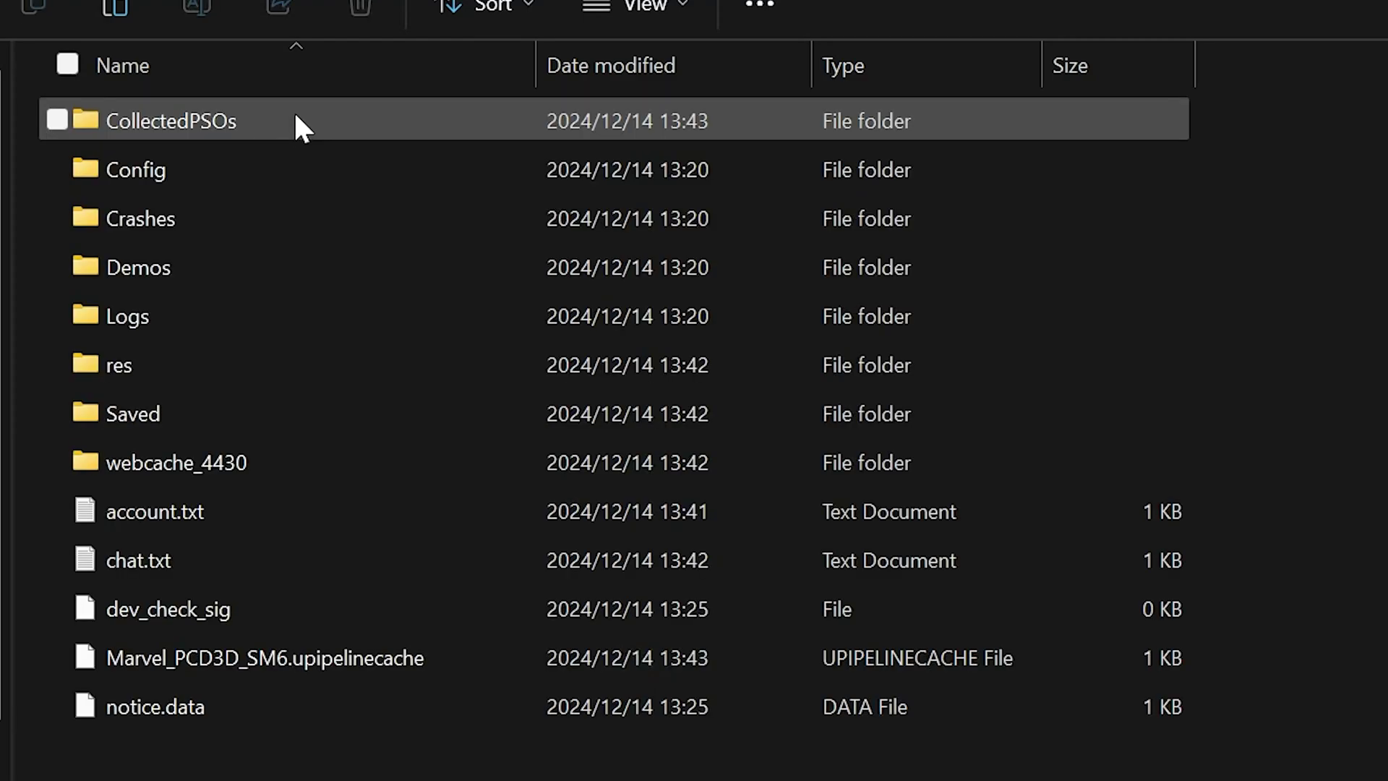
pyautogui.doubleClick(187, 226)
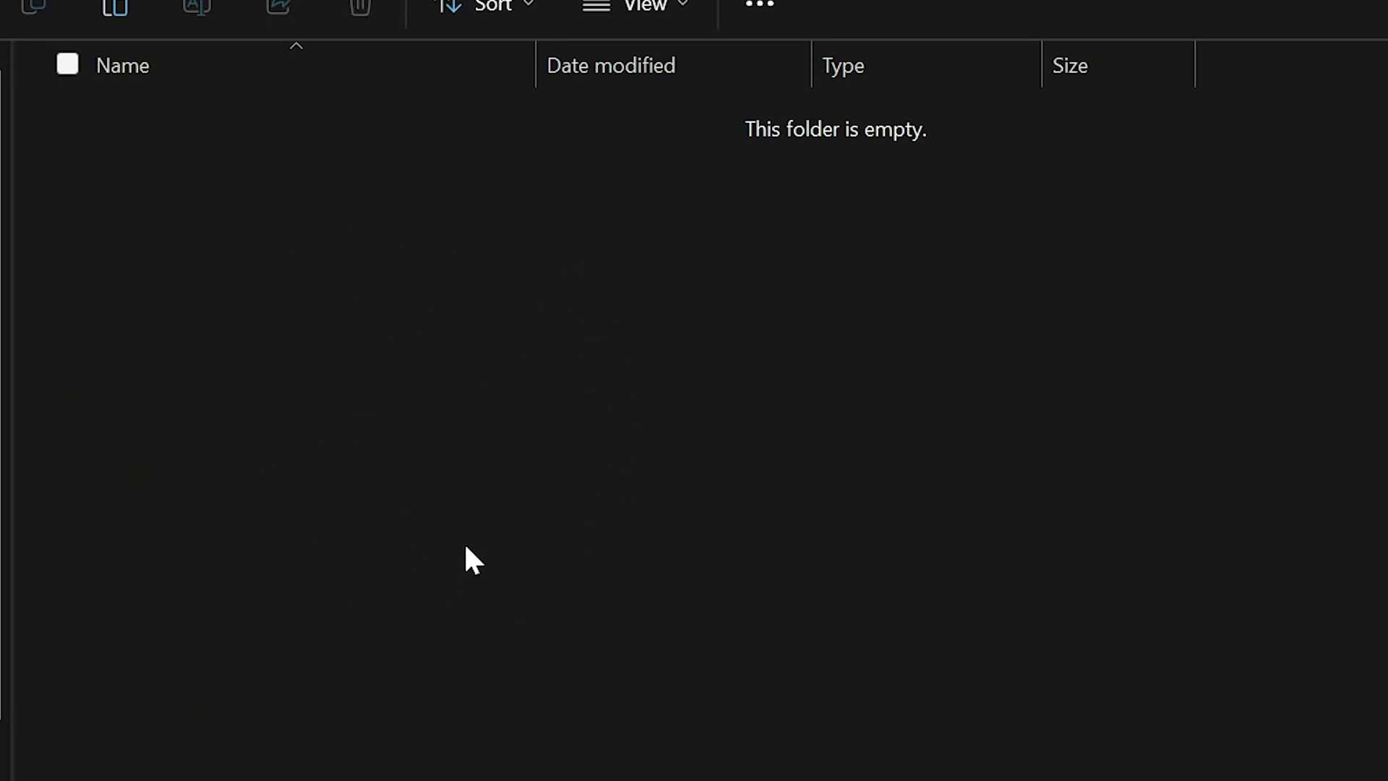
# Confirm the Crashes folder holds no crash files and close File Explorer
pyautogui.moveTo(504, 586)
pyautogui.mouseDown()
pyautogui.moveTo(137, 180)
pyautogui.moveTo(127, 125)
pyautogui.mouseUp()
pyautogui.rightClick(195, 182)
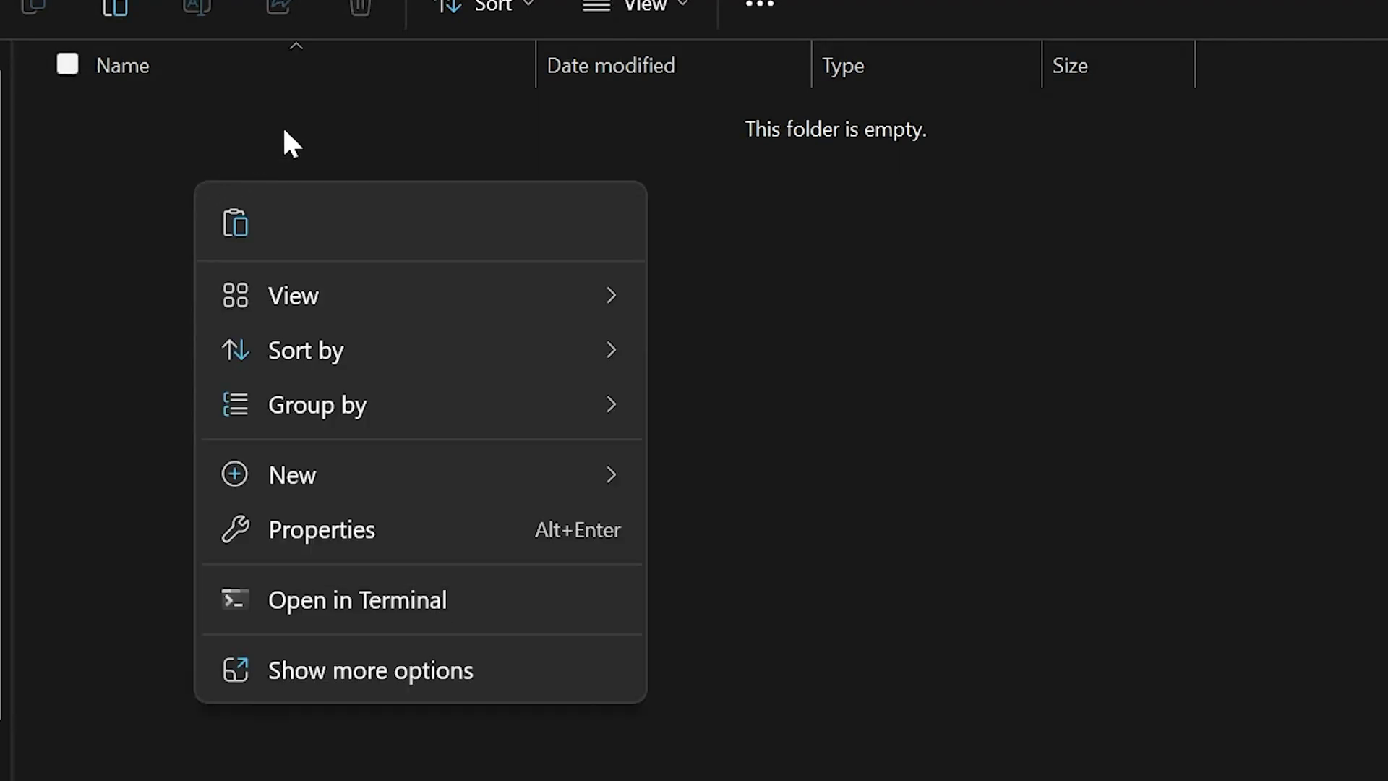
pyautogui.click(305, 127)
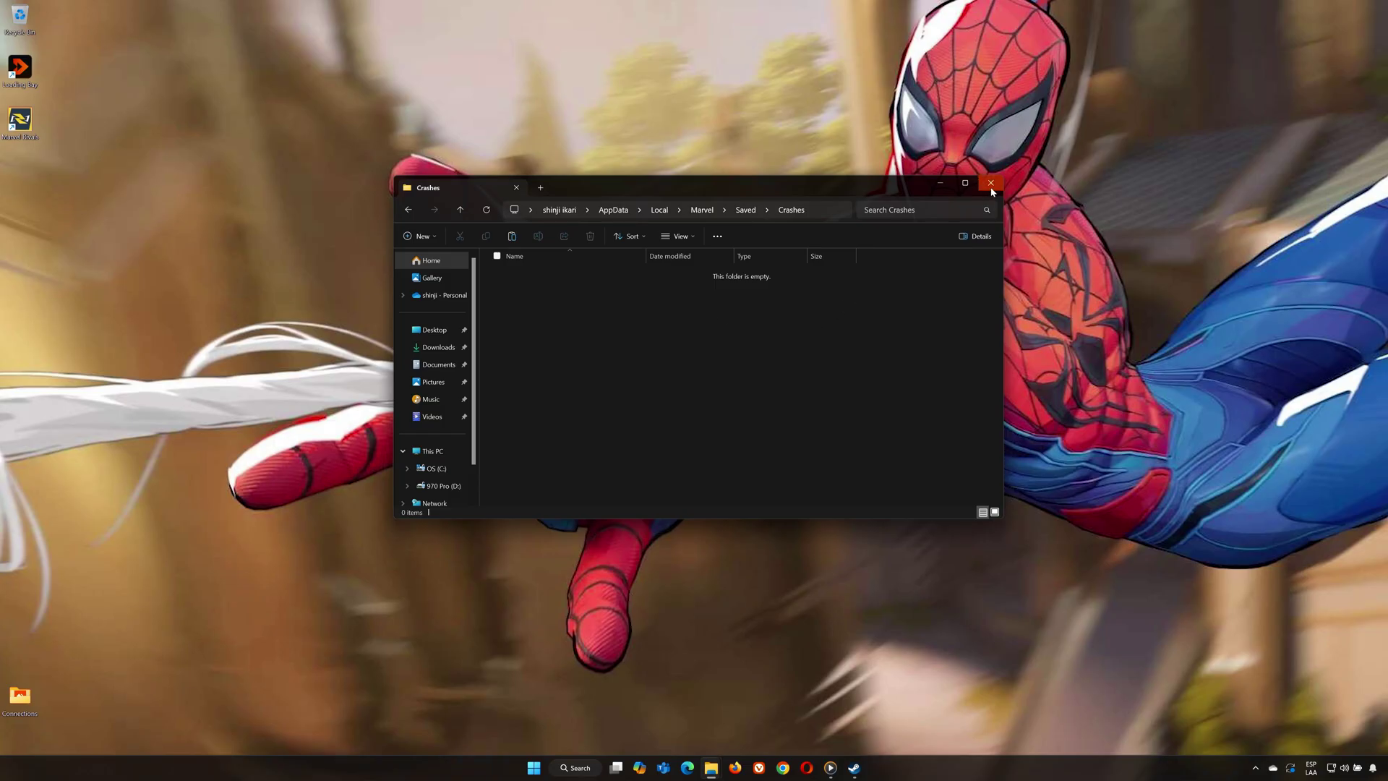
pyautogui.click(991, 187)
pyautogui.rightClick(20, 30)
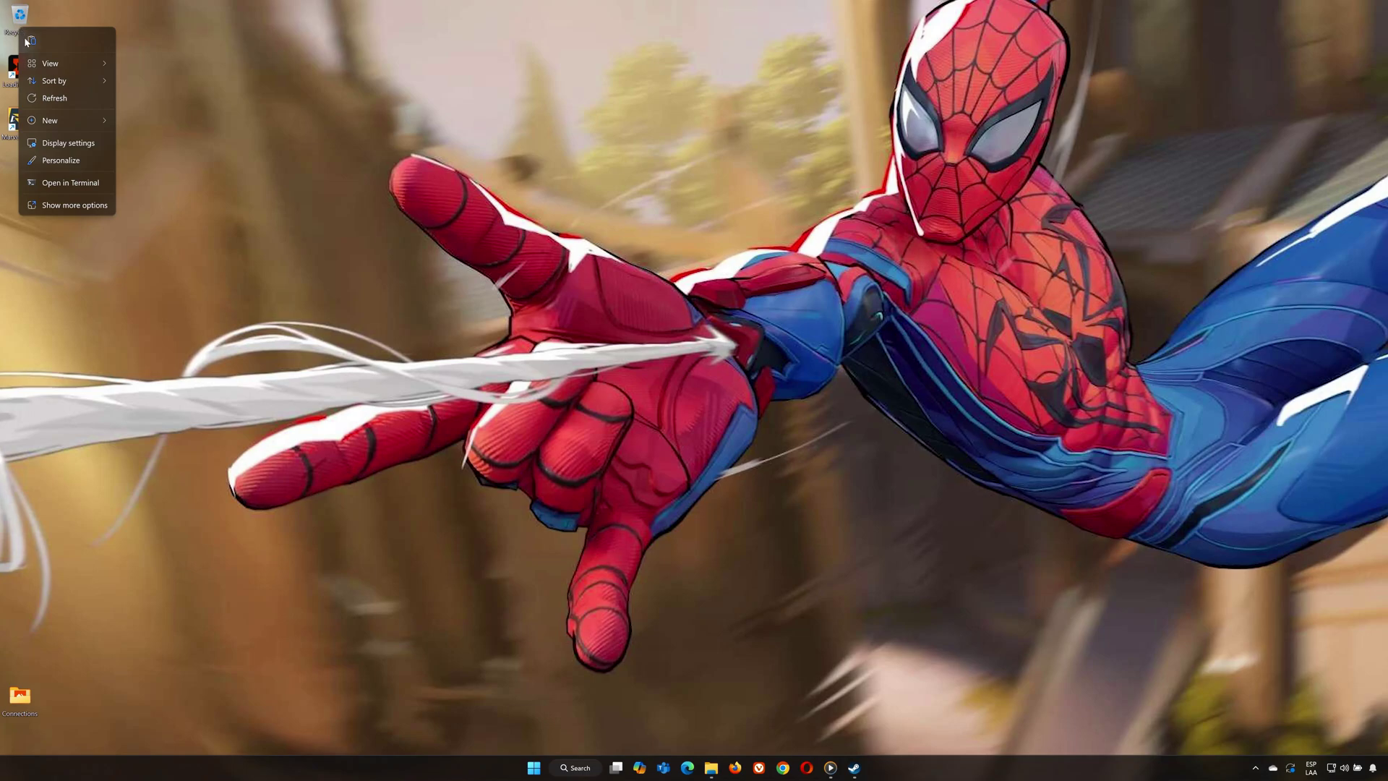
pyautogui.click(255, 125)
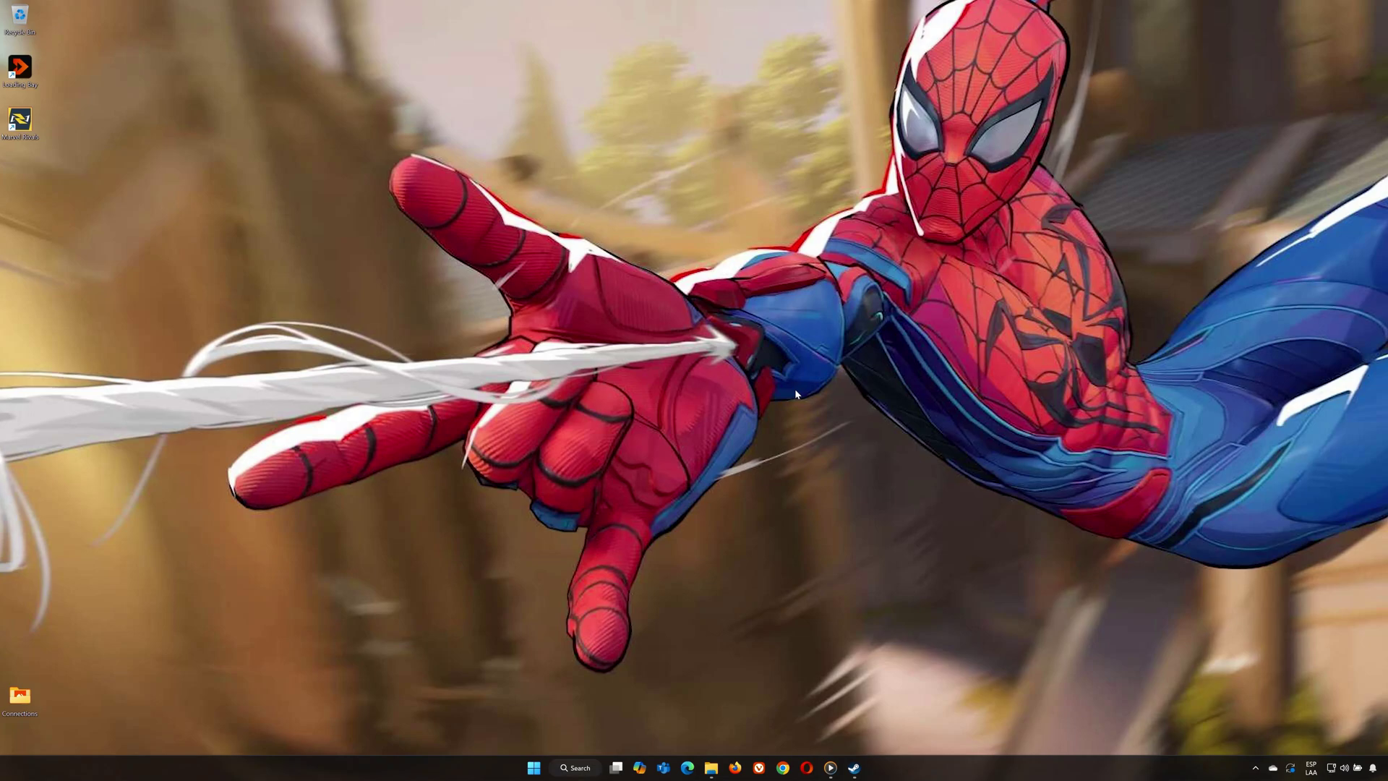
# Start a Windows Update check in Settings, then close Settings
pyautogui.press('super')
pyautogui.click(764, 453)
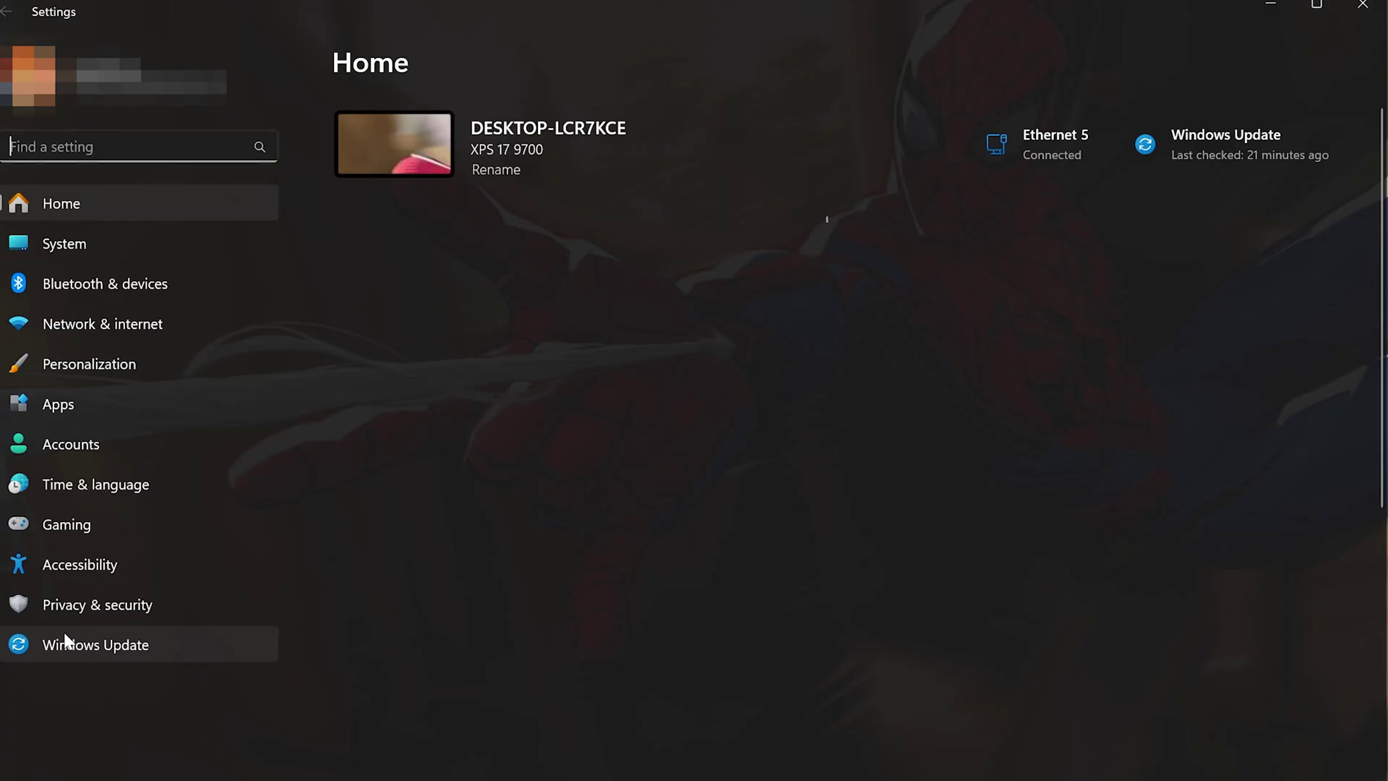
pyautogui.click(65, 641)
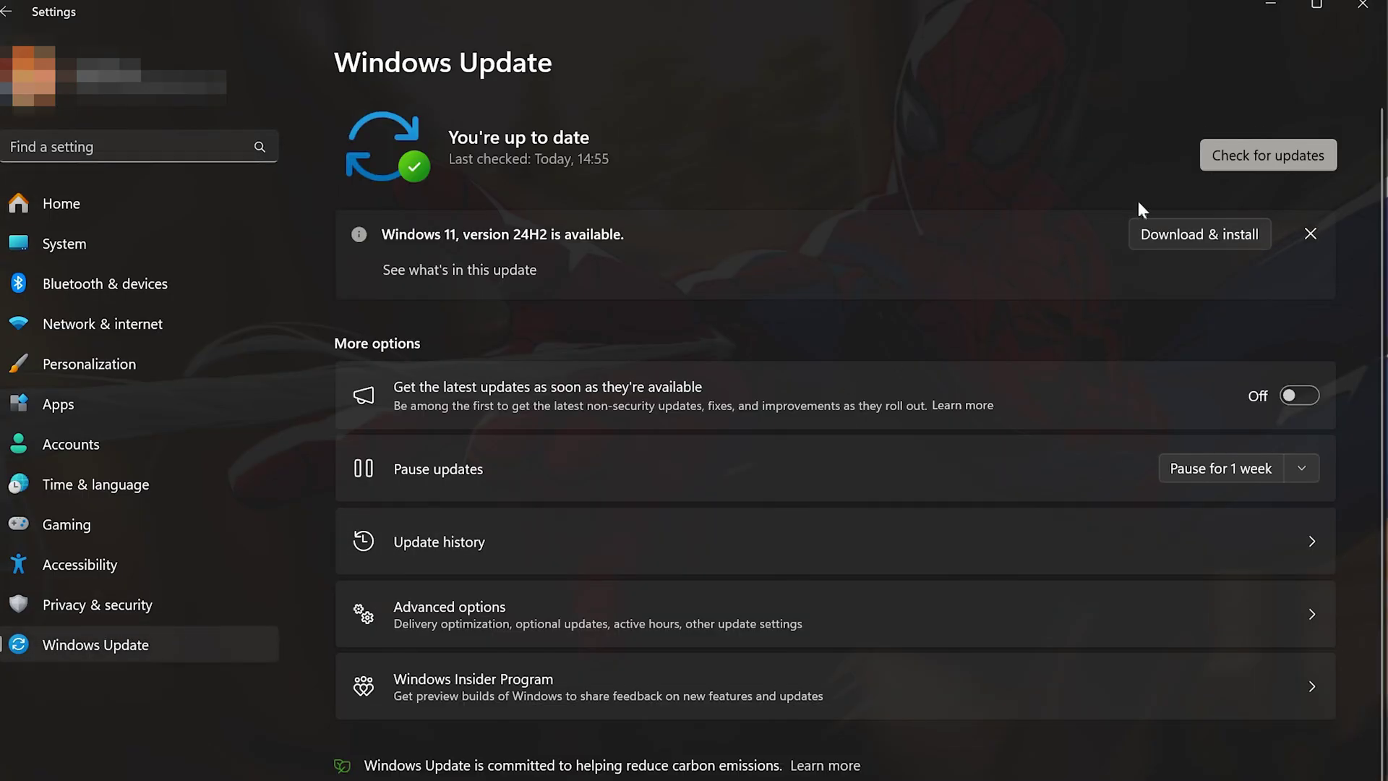
pyautogui.click(1234, 159)
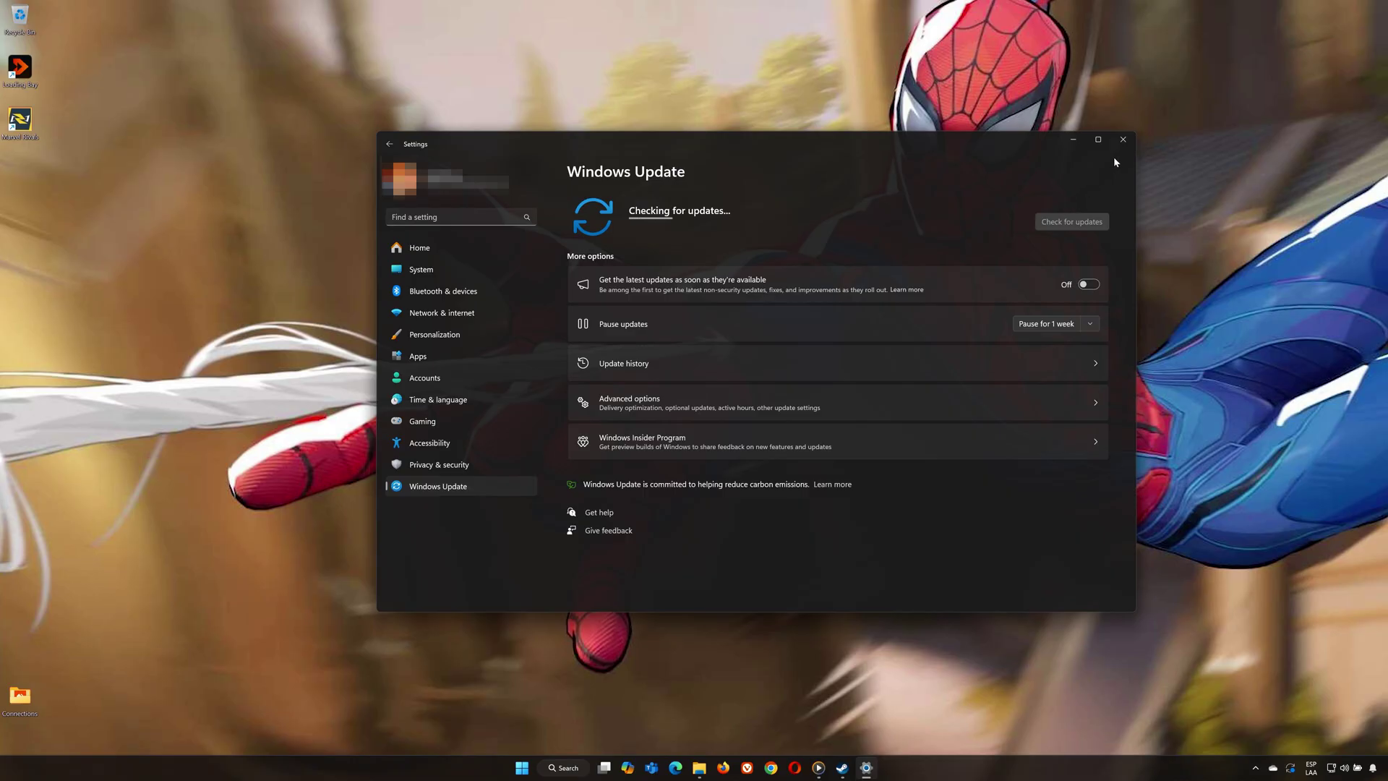
pyautogui.click(1122, 142)
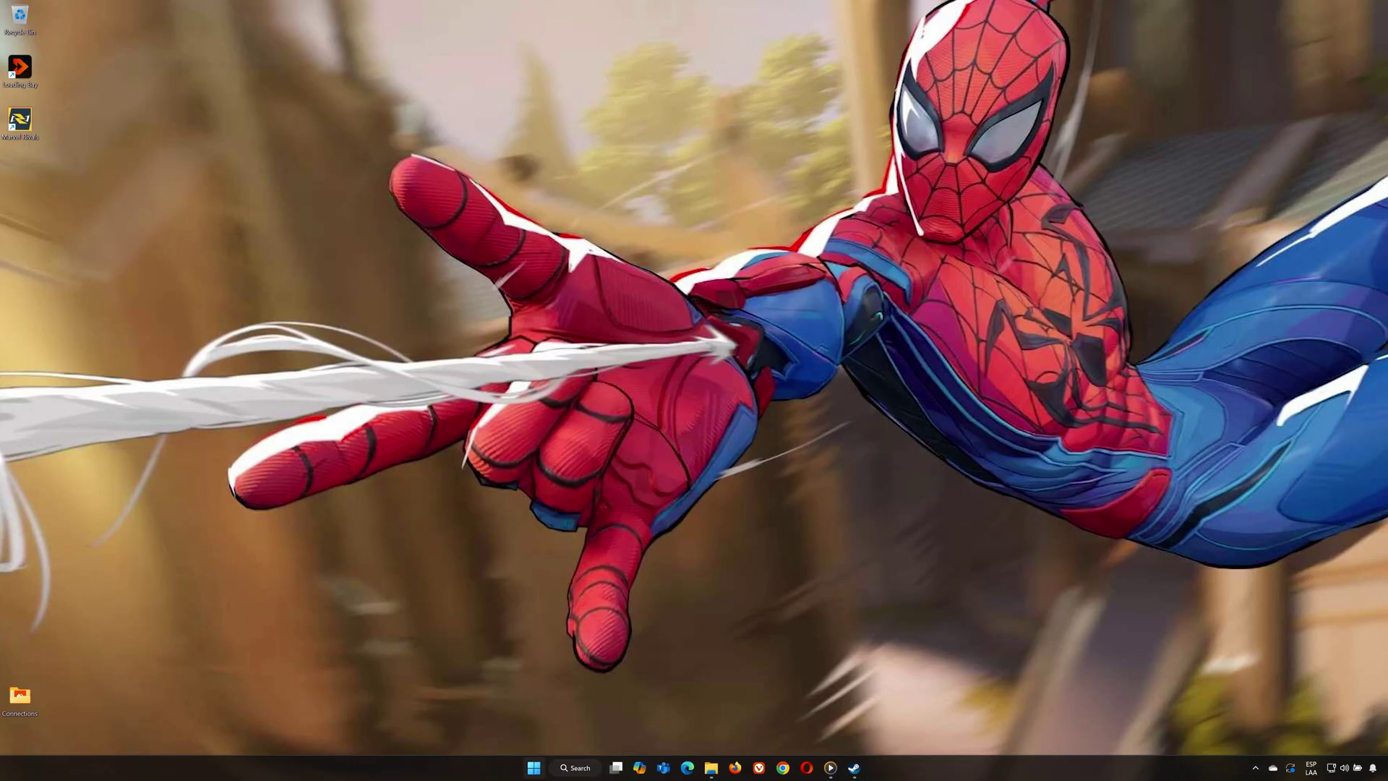
# In Device Manager, run an automatic driver search for the NVIDIA GeForce RTX 2060
pyautogui.click(533, 768)
pyautogui.write('device')
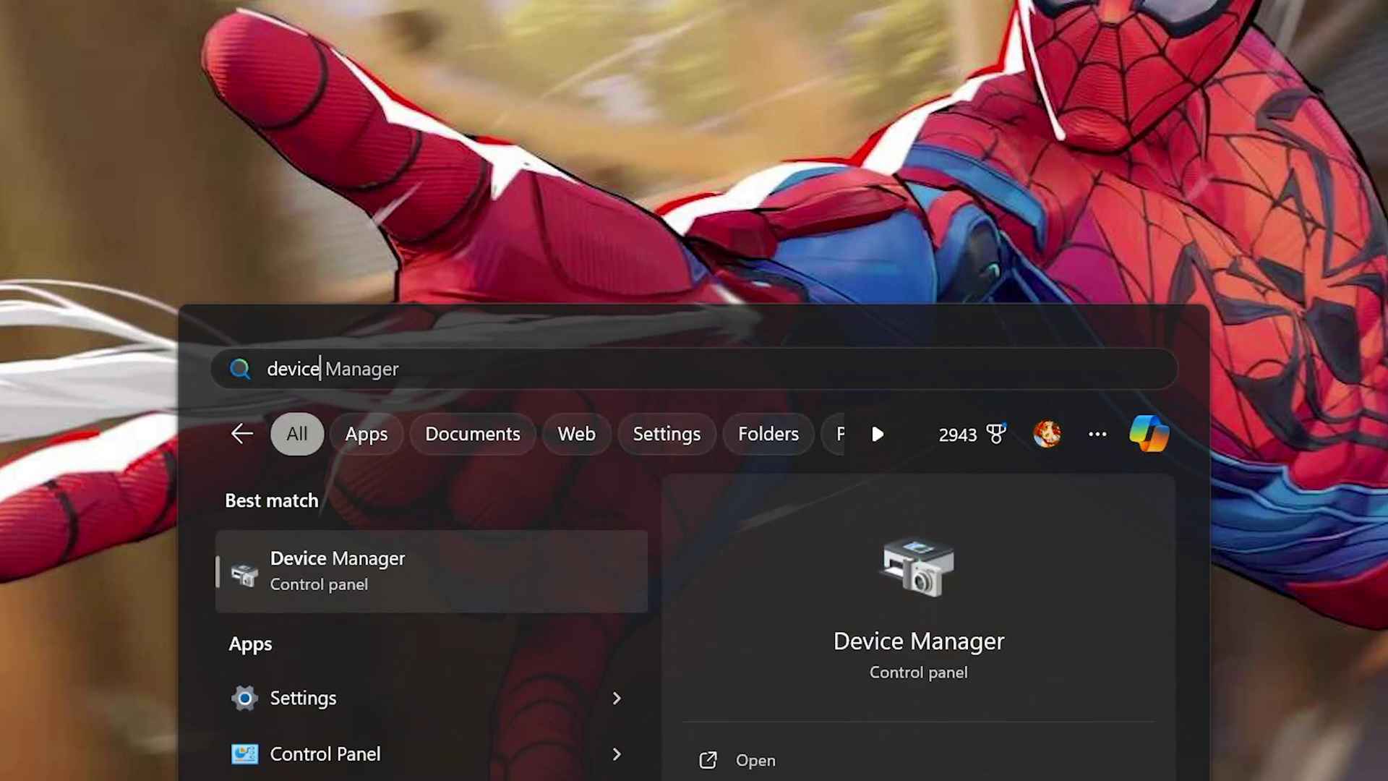
pyautogui.press('Return')
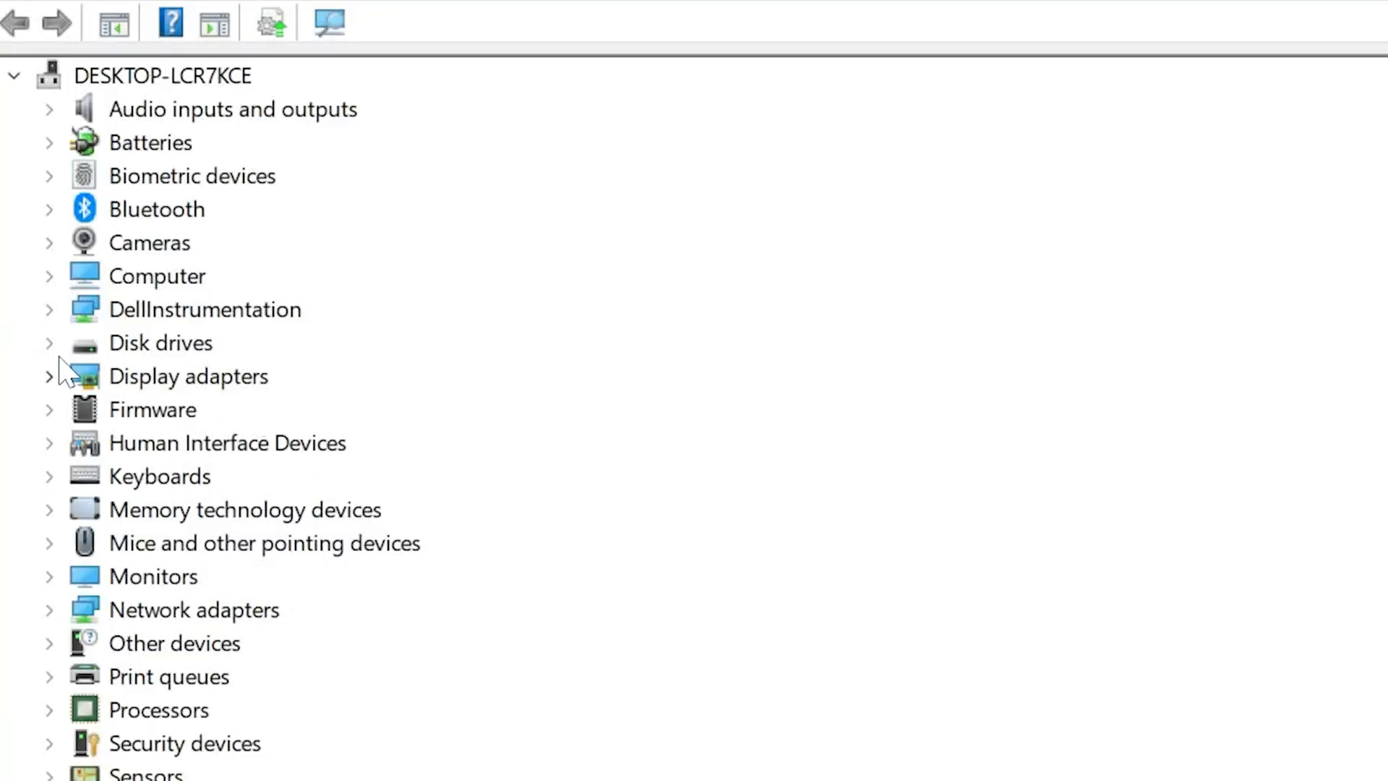
pyautogui.click(50, 375)
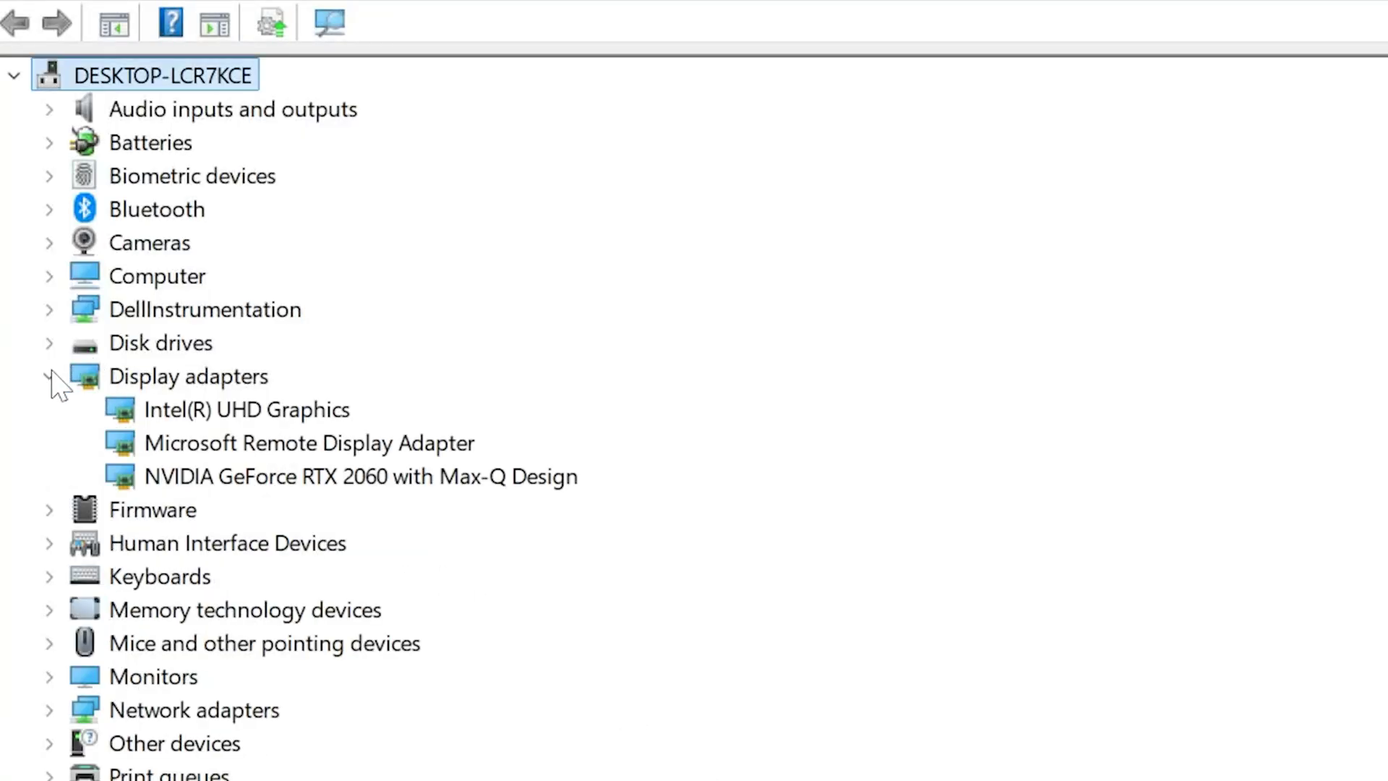
pyautogui.rightClick(248, 485)
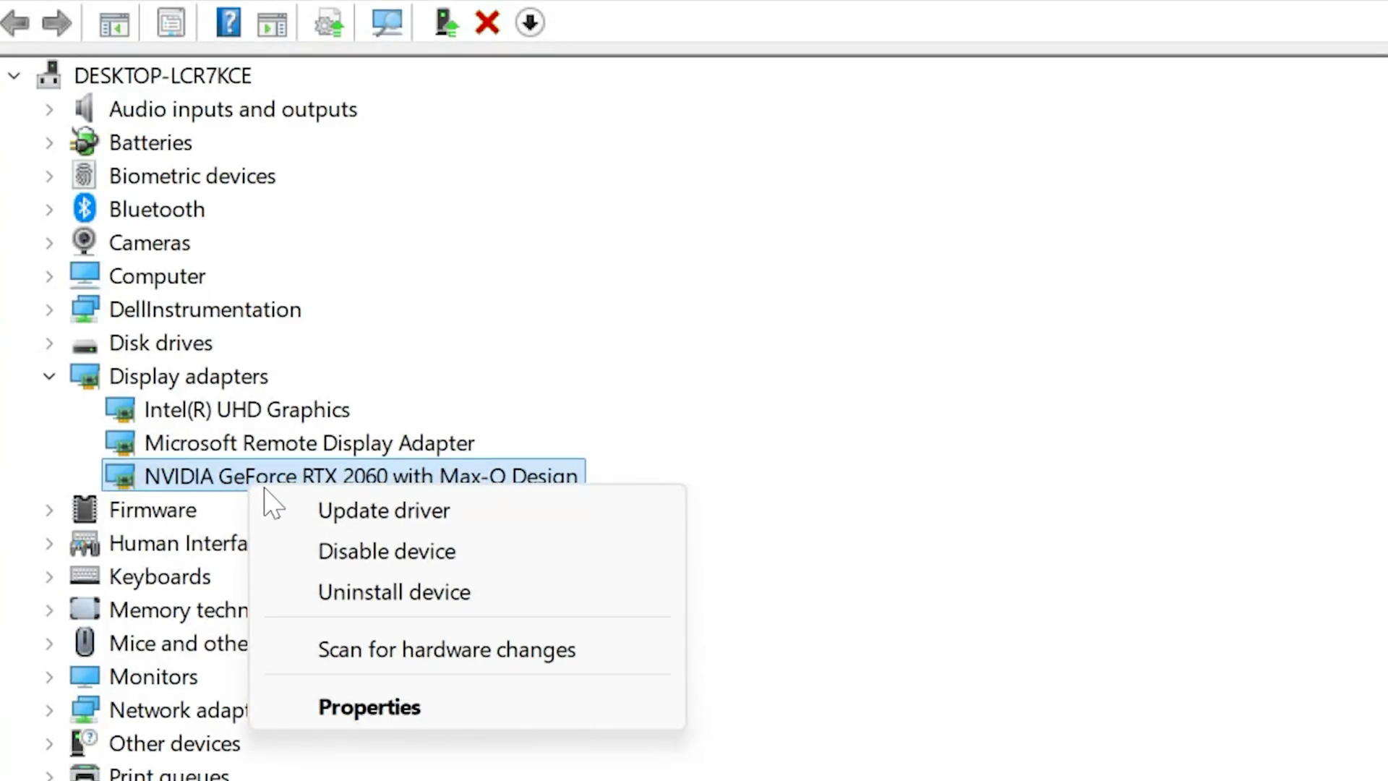
pyautogui.click(322, 517)
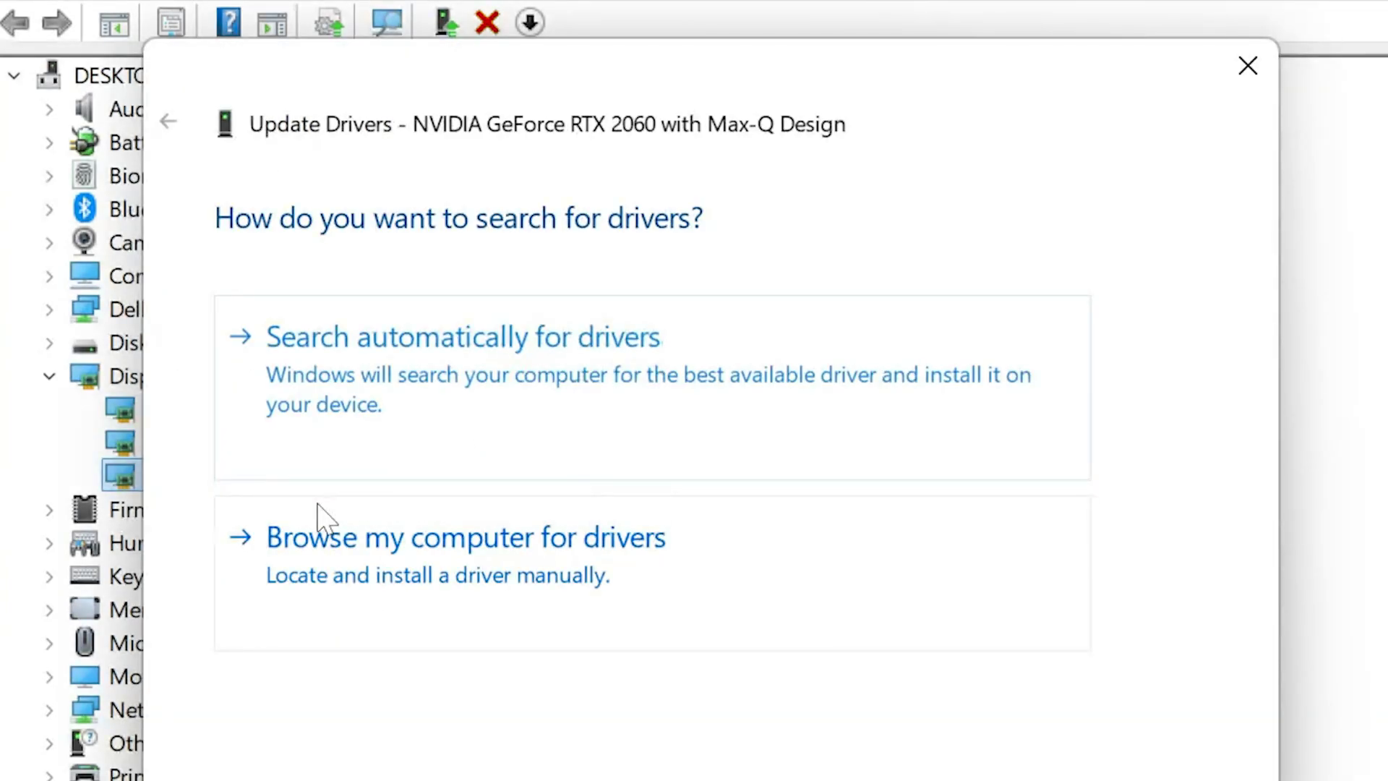
pyautogui.click(699, 399)
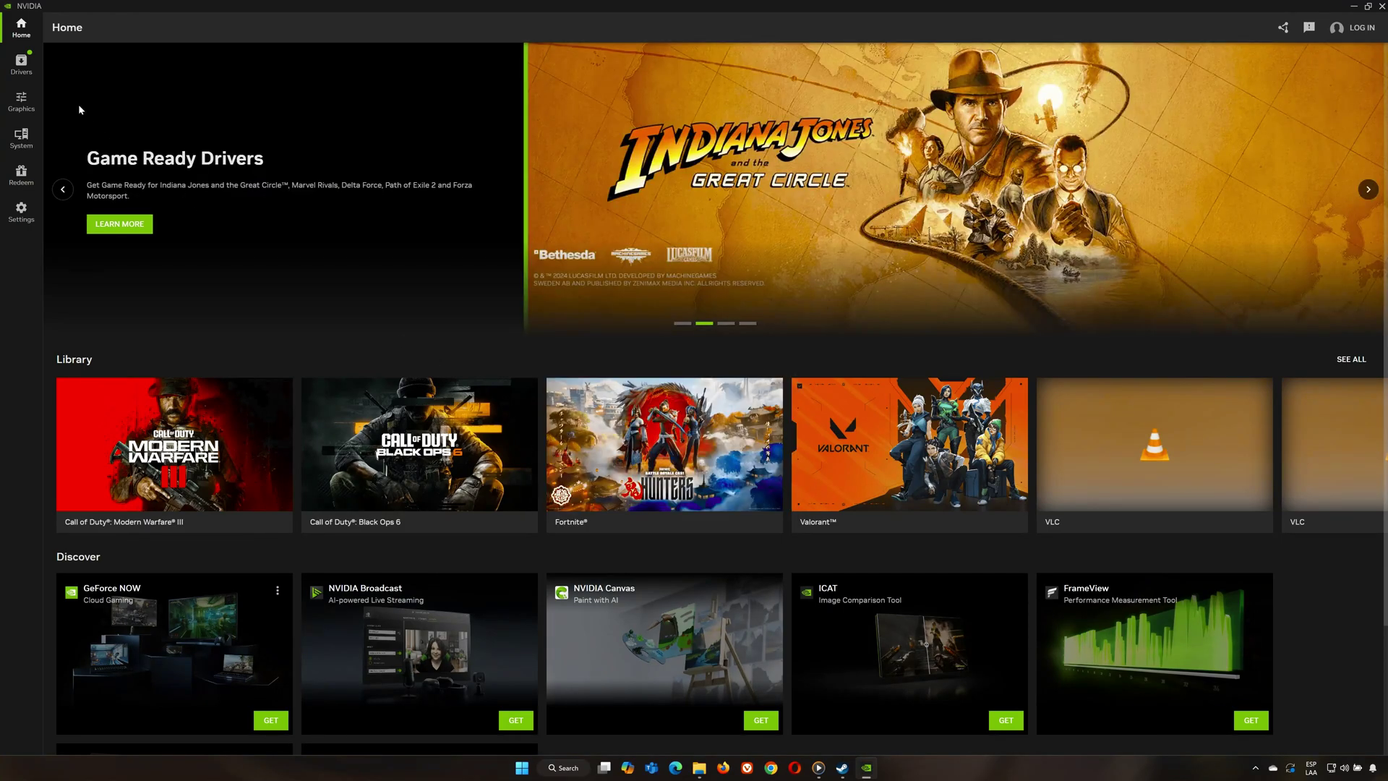
# Show the NVIDIA app's Drivers page with Game Ready Driver 566.36 available
pyautogui.click(21, 66)
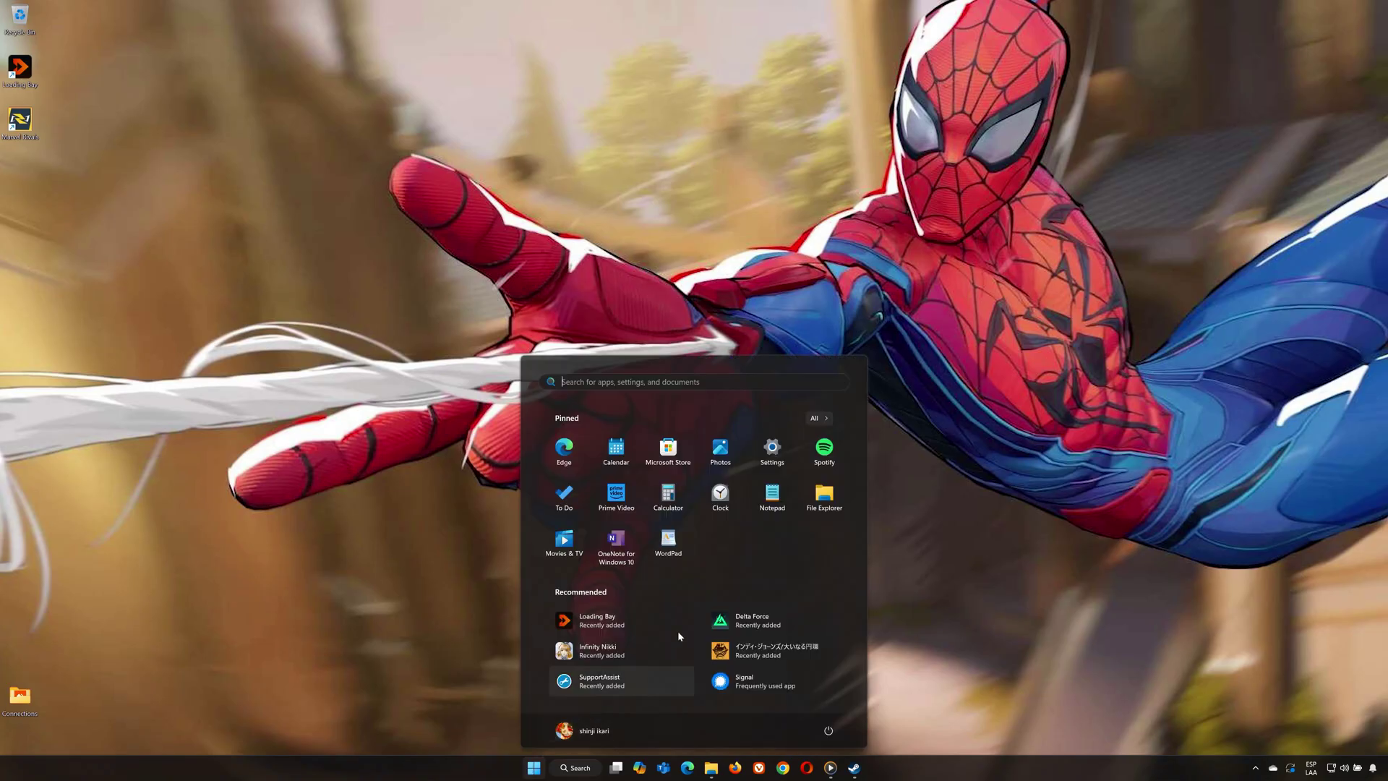
# Reach the per-app Graphics page under System > Display in Windows Settings
pyautogui.click(784, 464)
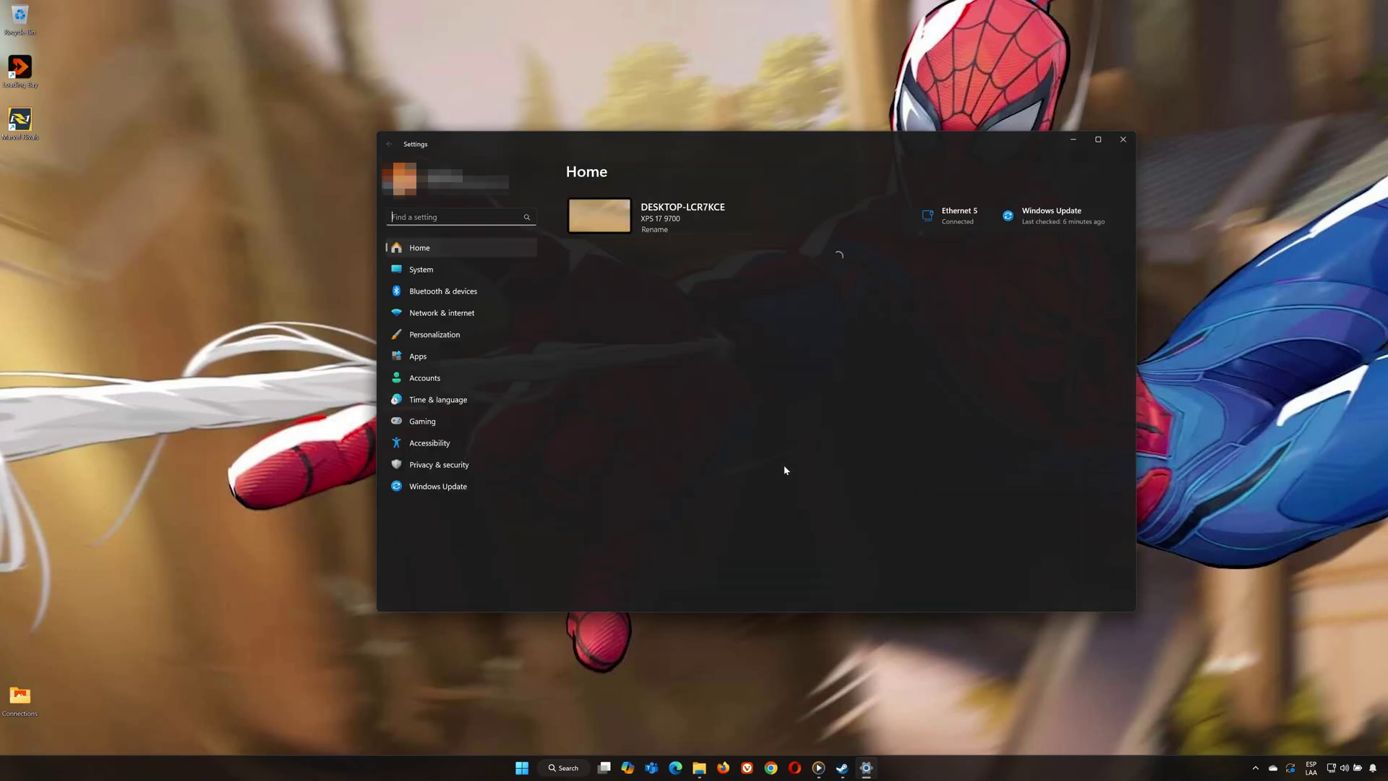
pyautogui.click(438, 272)
pyautogui.click(524, 154)
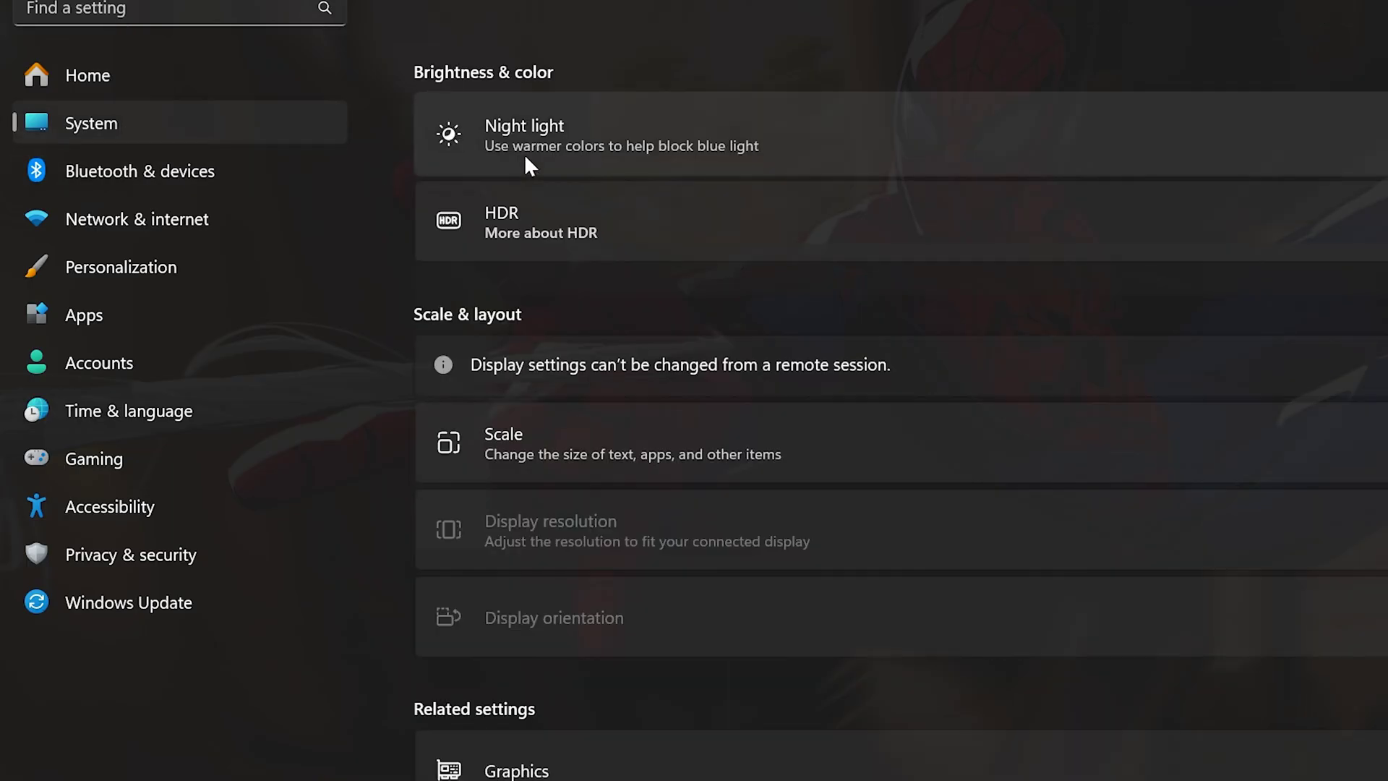
pyautogui.click(516, 765)
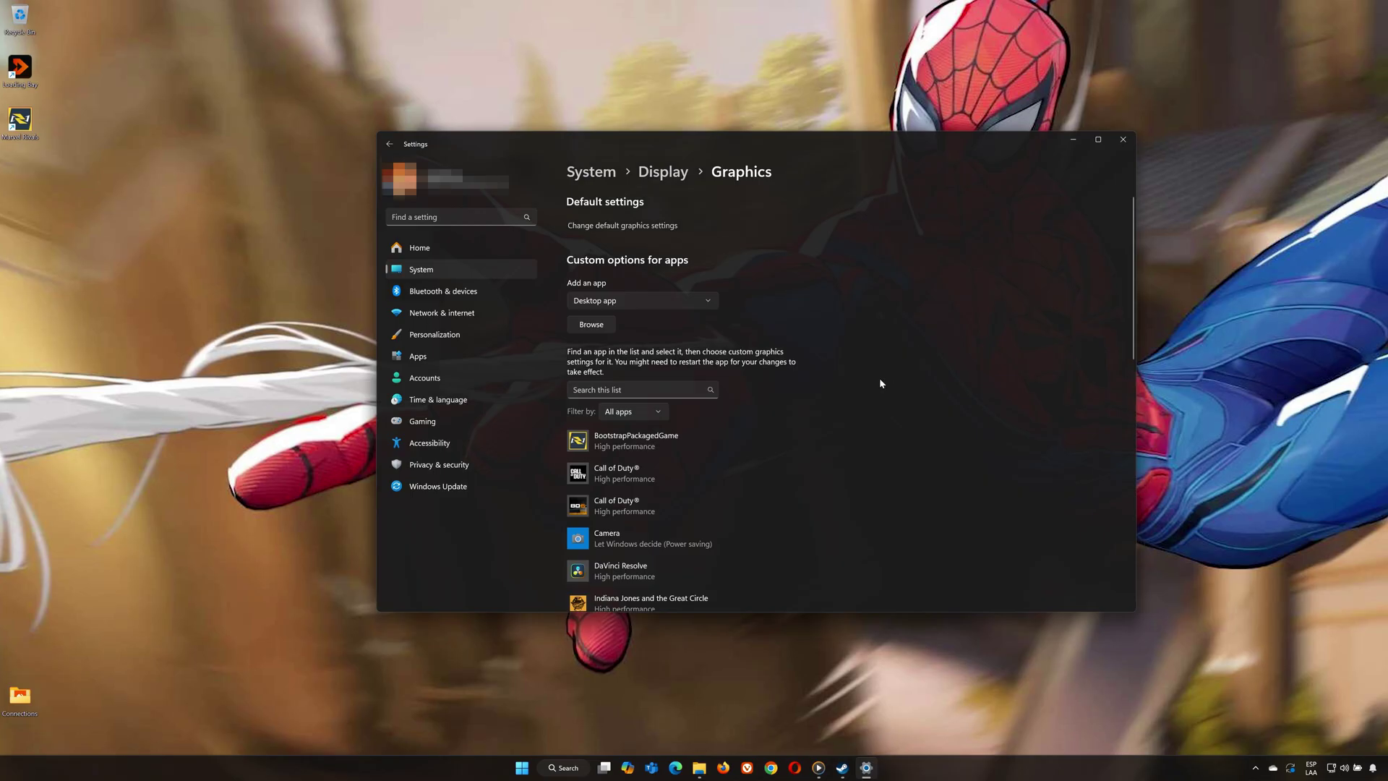
pyautogui.scroll(-2, 878, 383)
pyautogui.scroll(-3, 856, 407)
pyautogui.scroll(1, 857, 407)
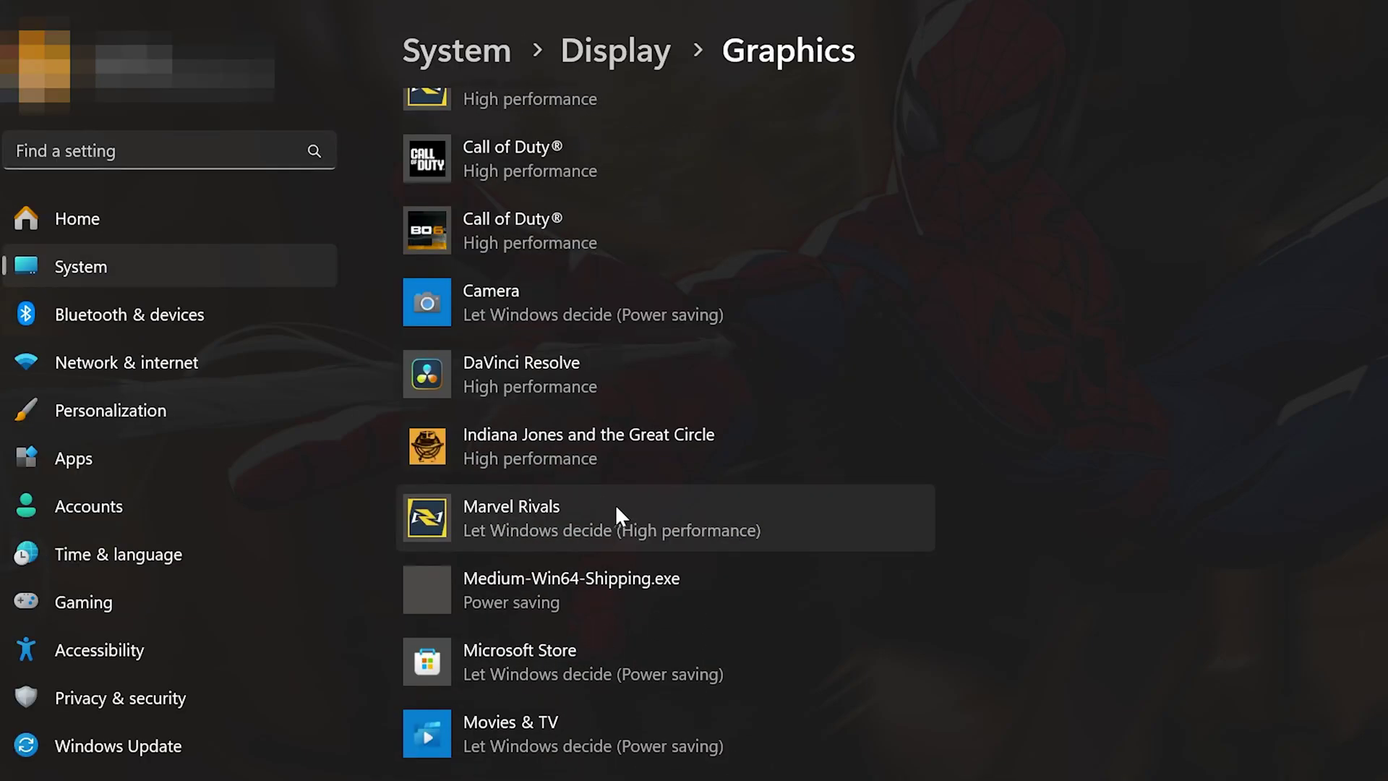
pyautogui.scroll(2, 635, 520)
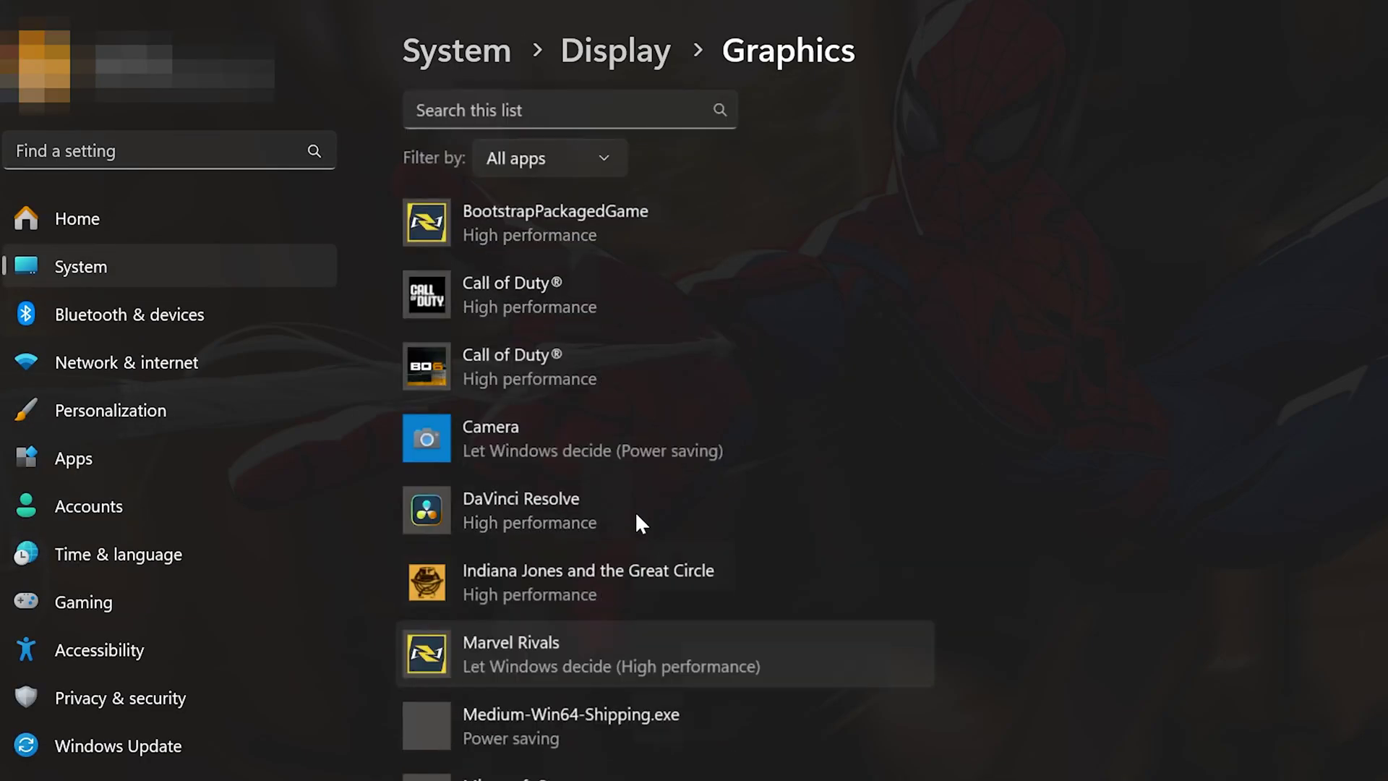
pyautogui.scroll(4, 571, 401)
# Add the Marvel Rivals executable and save its GPU preference as High performance
pyautogui.click(459, 383)
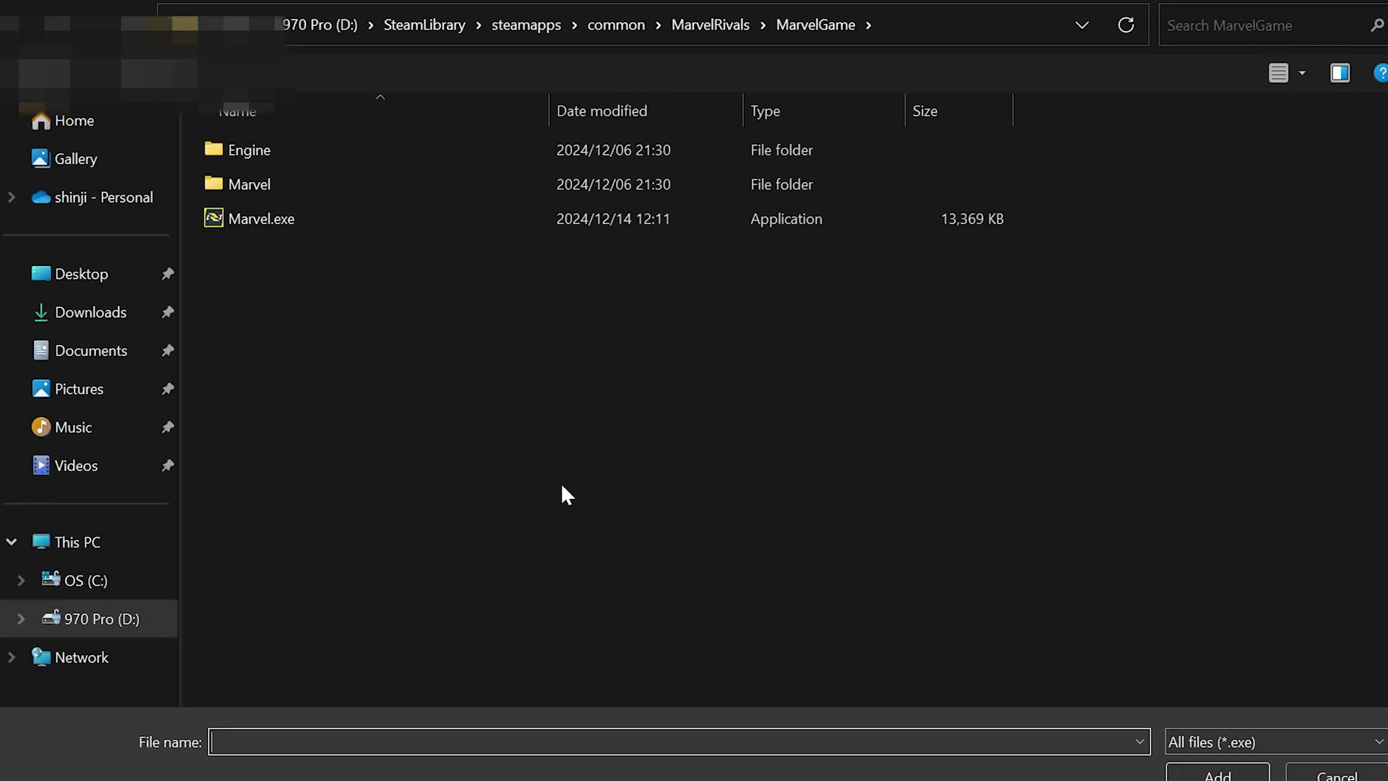
pyautogui.doubleClick(242, 223)
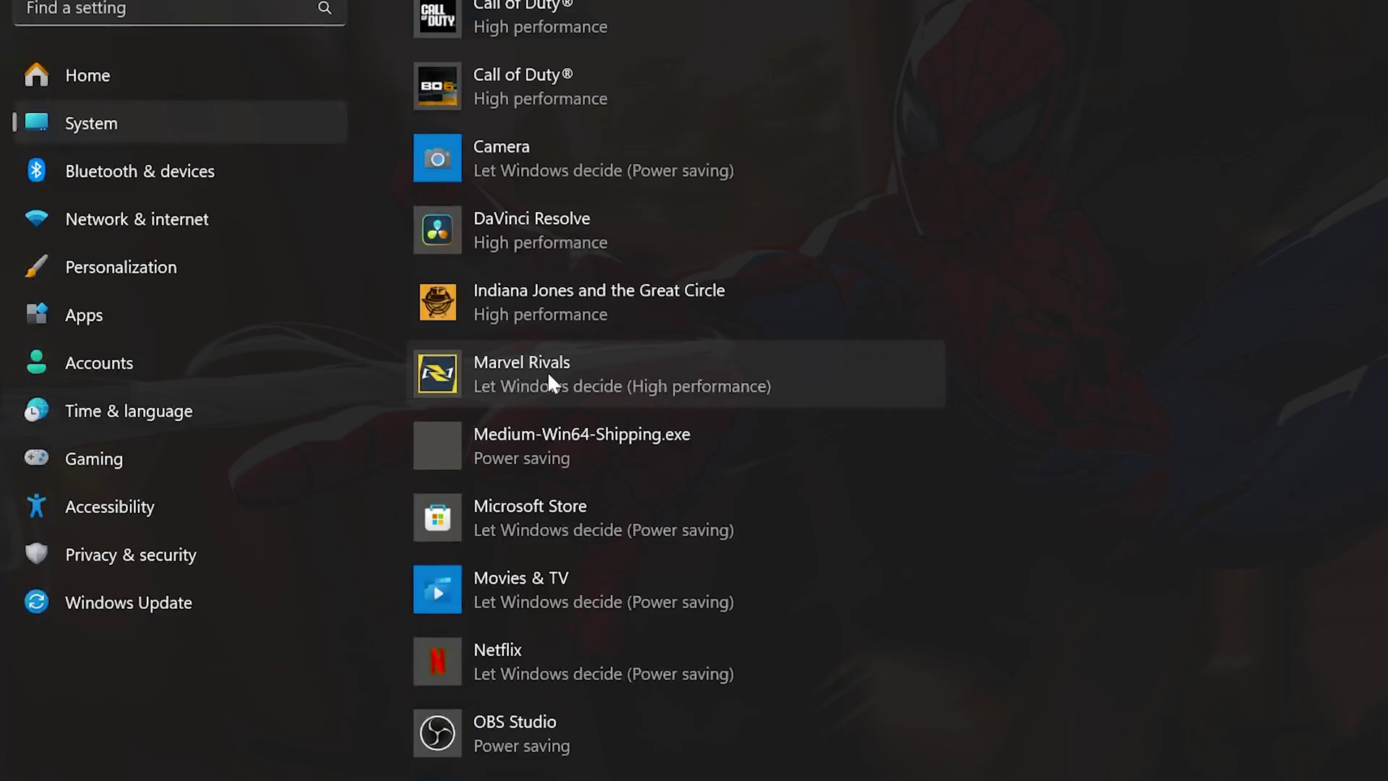
pyautogui.click(636, 384)
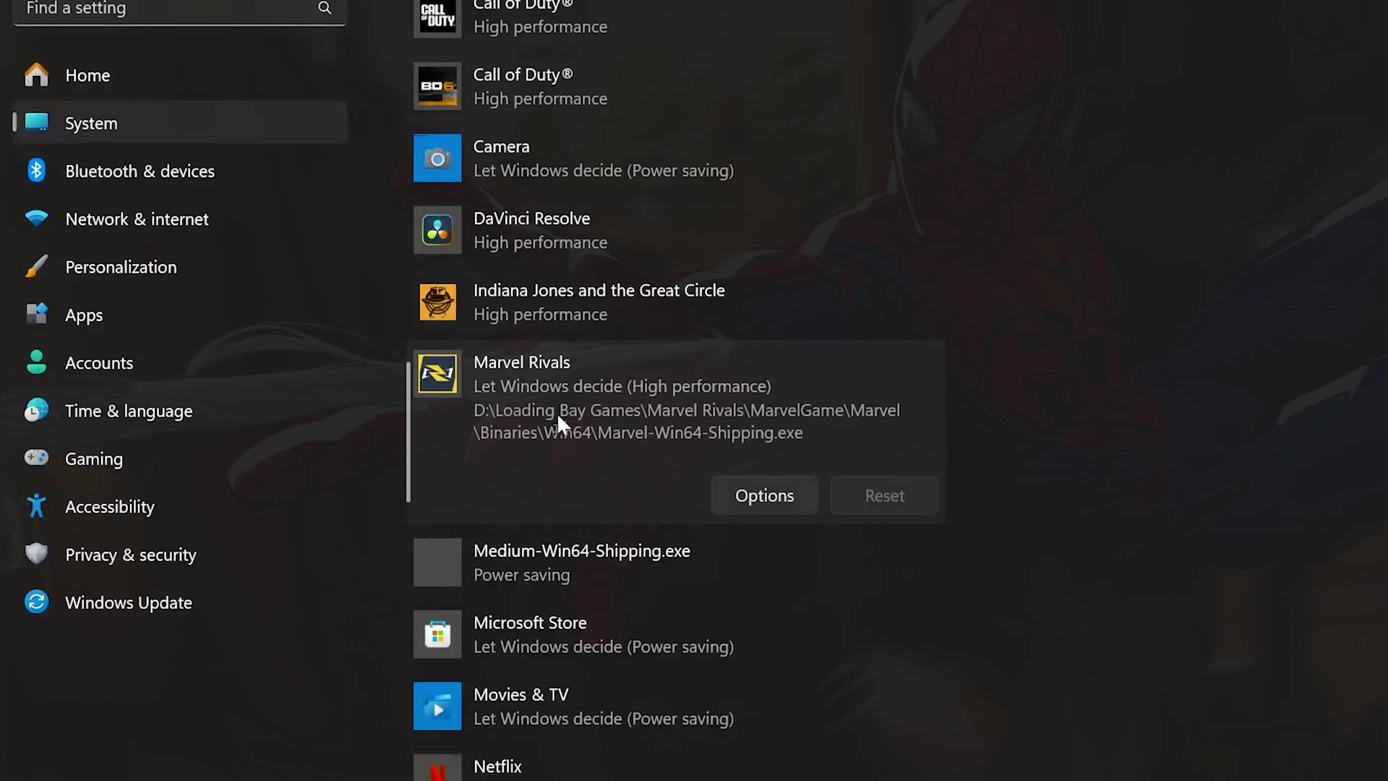
pyautogui.click(748, 496)
pyautogui.click(652, 344)
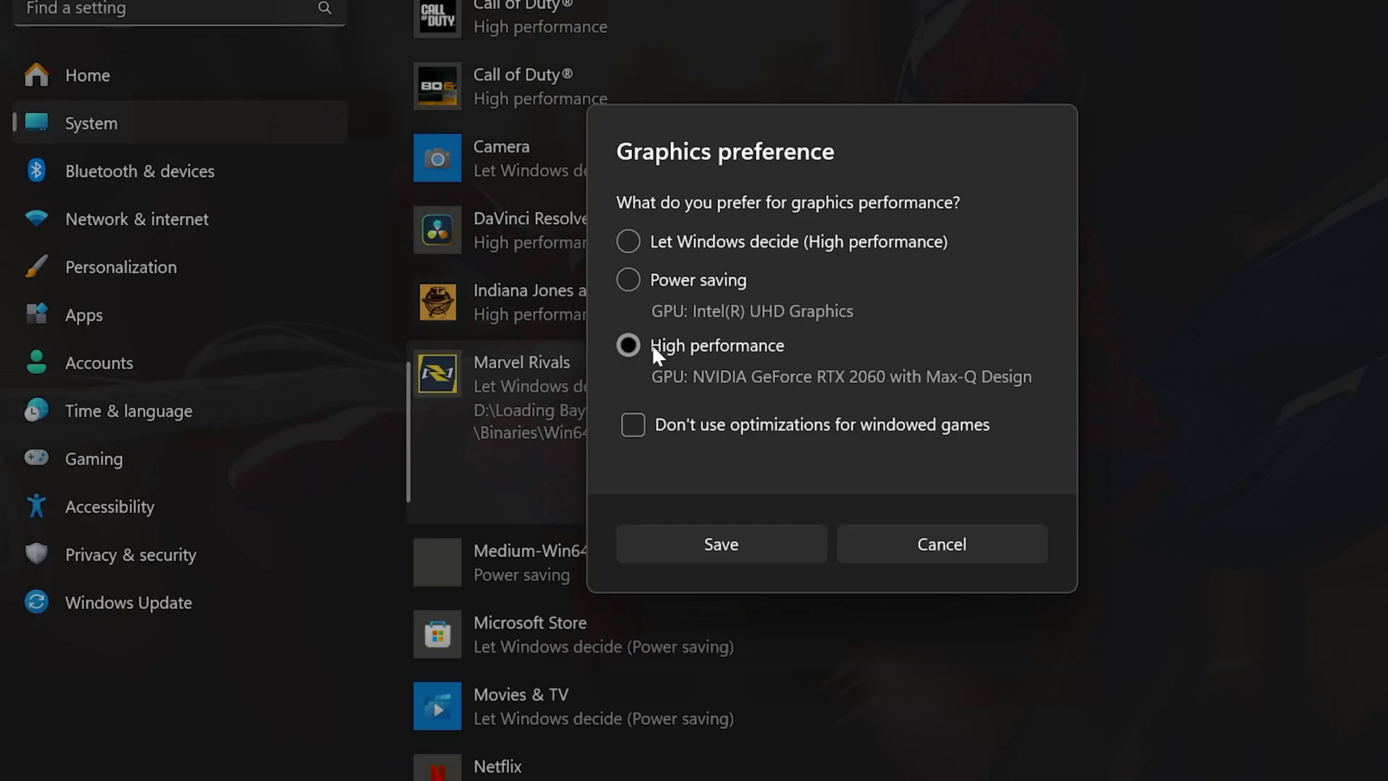
pyautogui.click(726, 544)
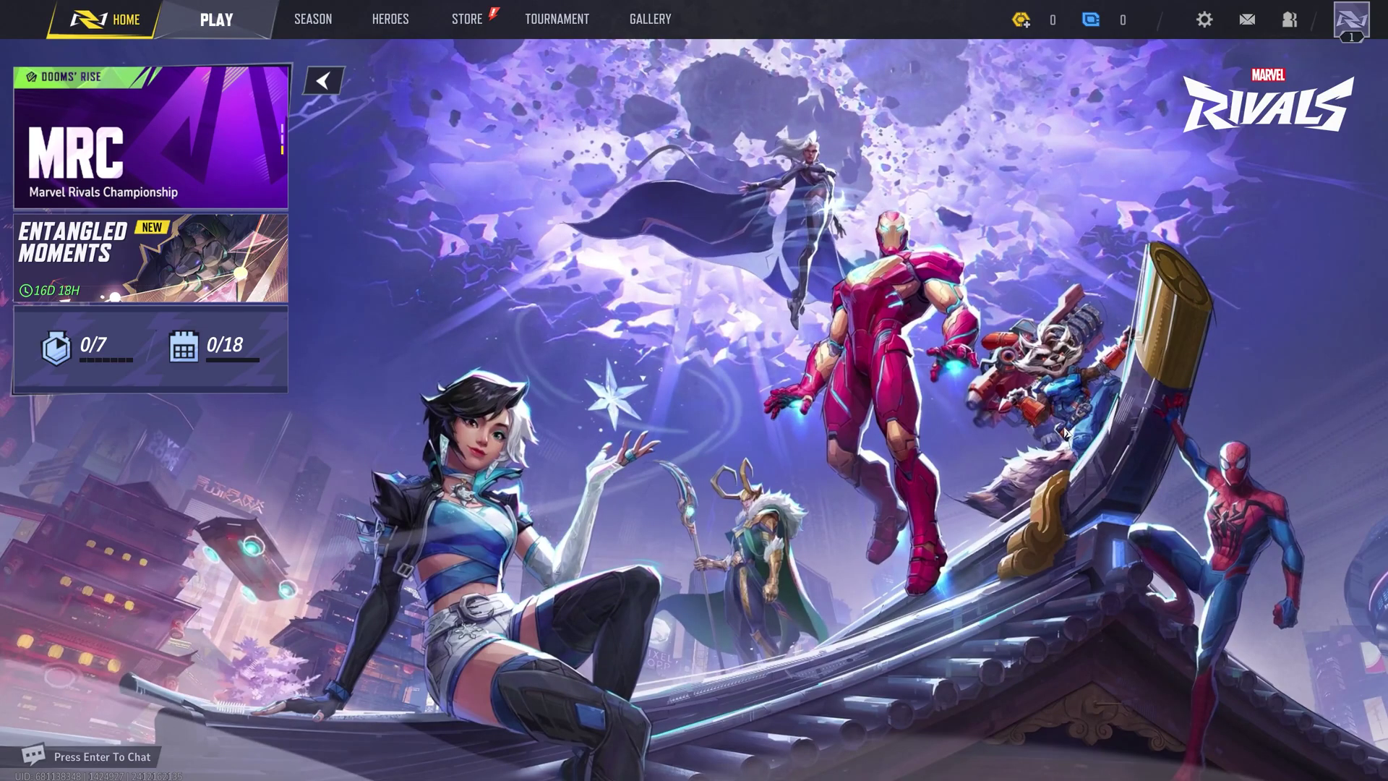
# Set Marvel Rivals to Fullscreen, Balanced super resolution, and V-Sync off
pyautogui.click(1204, 19)
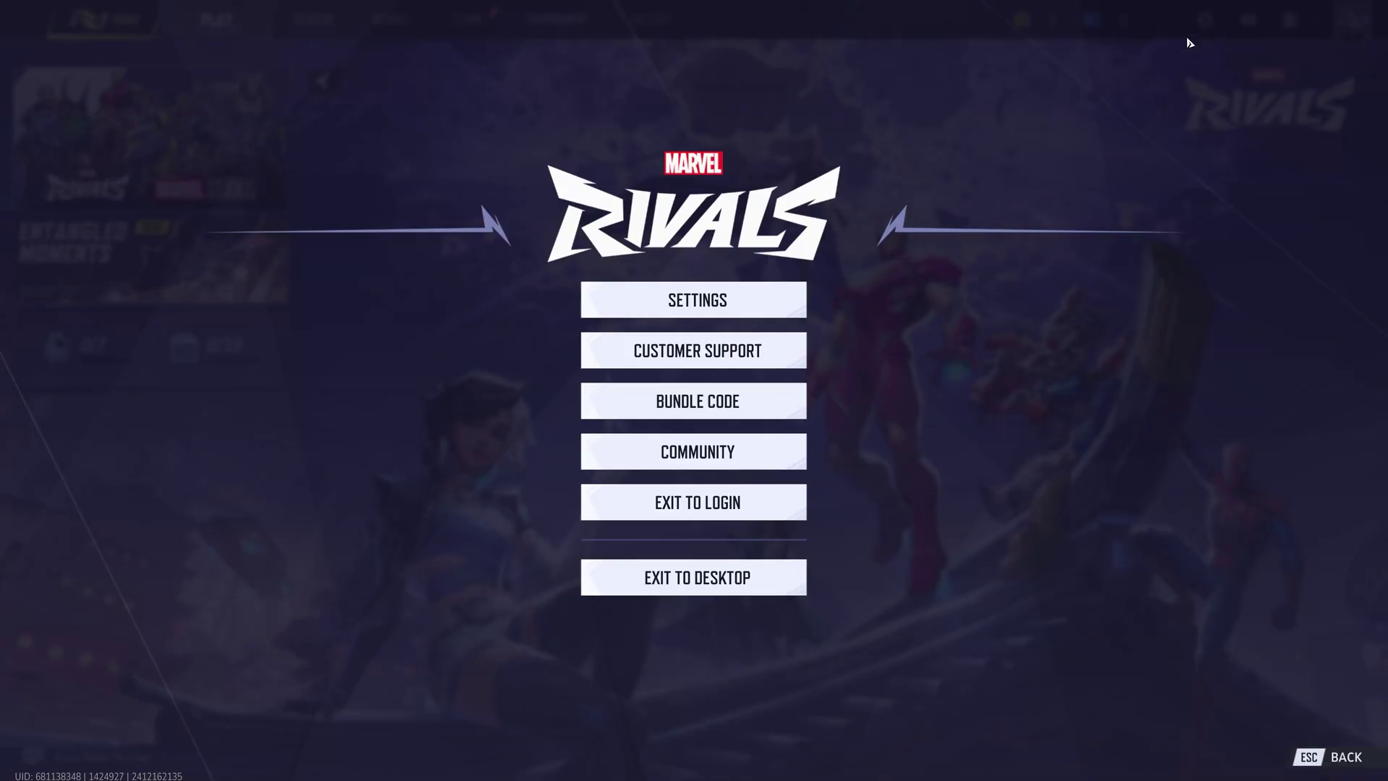
pyautogui.click(705, 298)
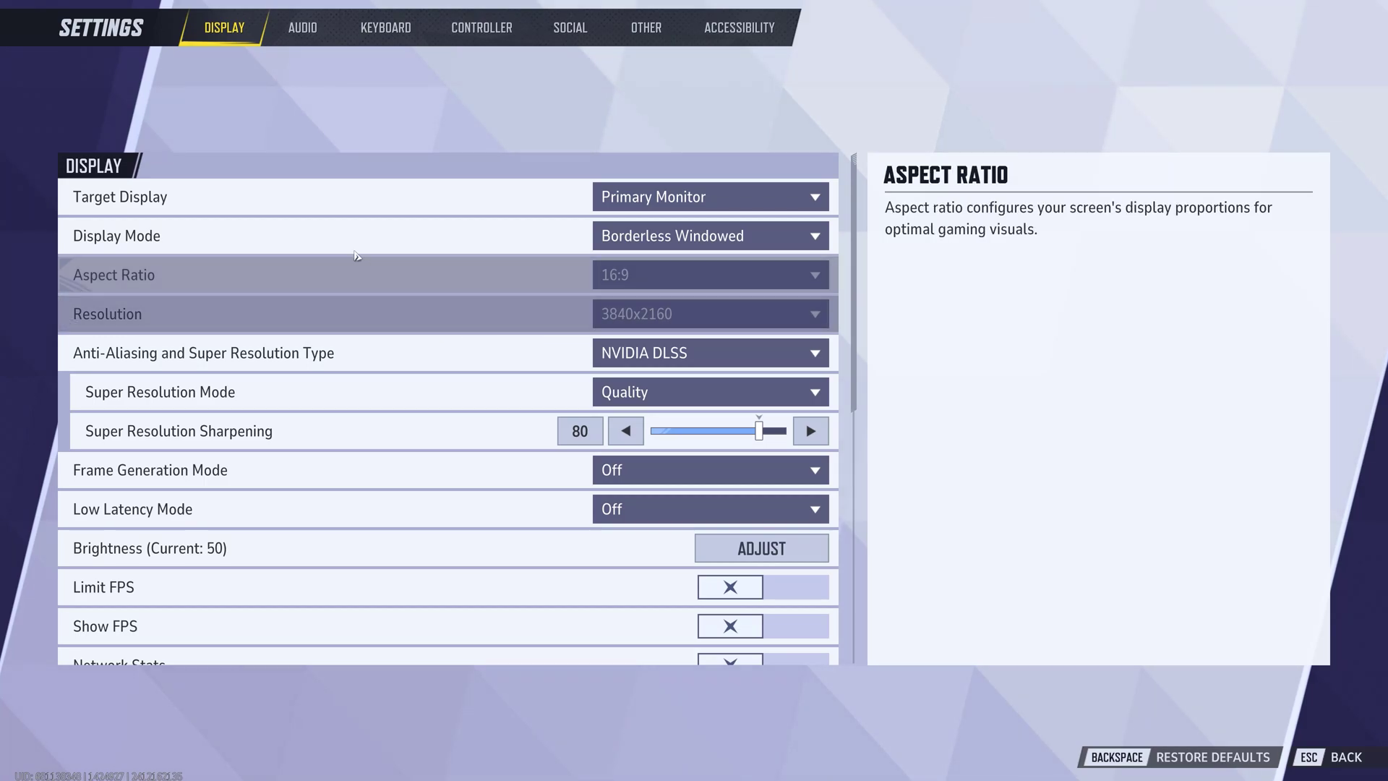
pyautogui.click(665, 240)
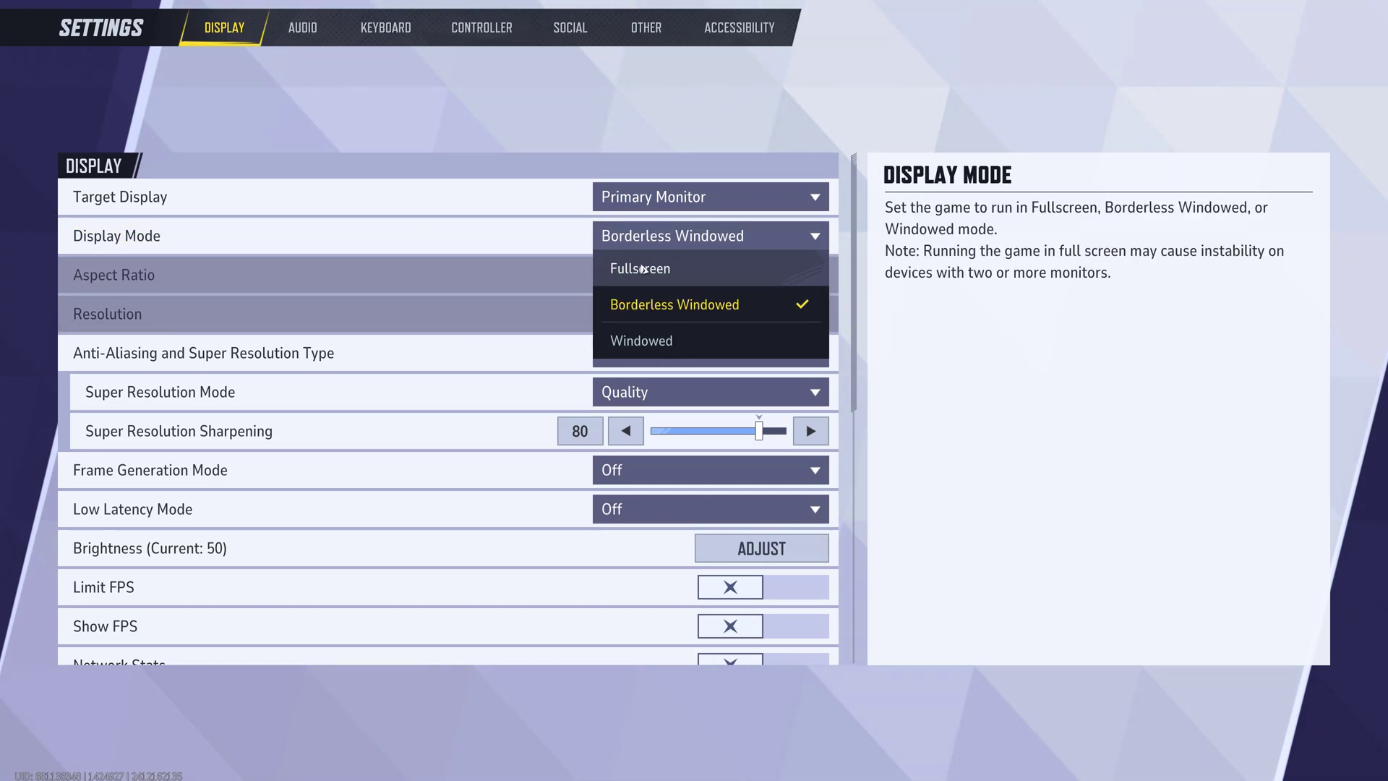
pyautogui.click(643, 268)
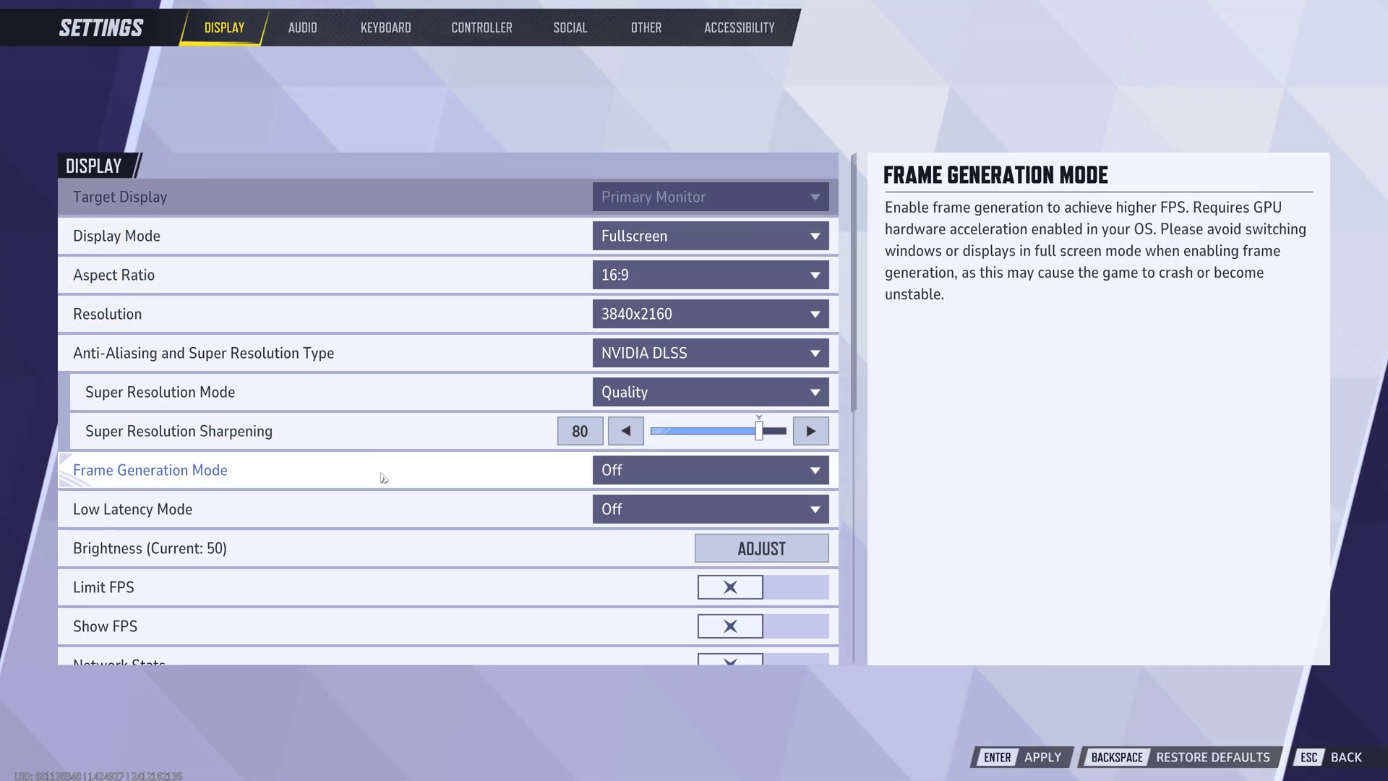
pyautogui.click(695, 398)
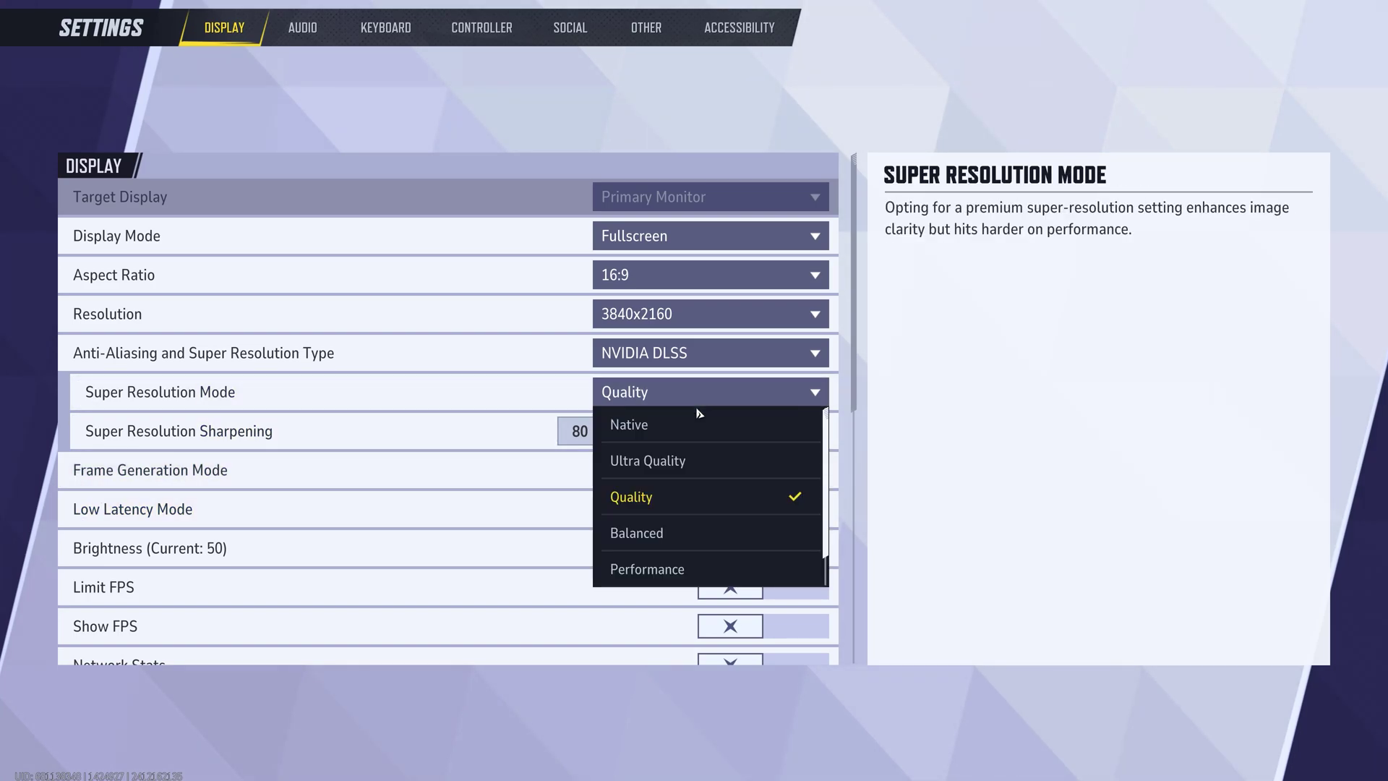
pyautogui.click(668, 534)
pyautogui.moveTo(326, 548)
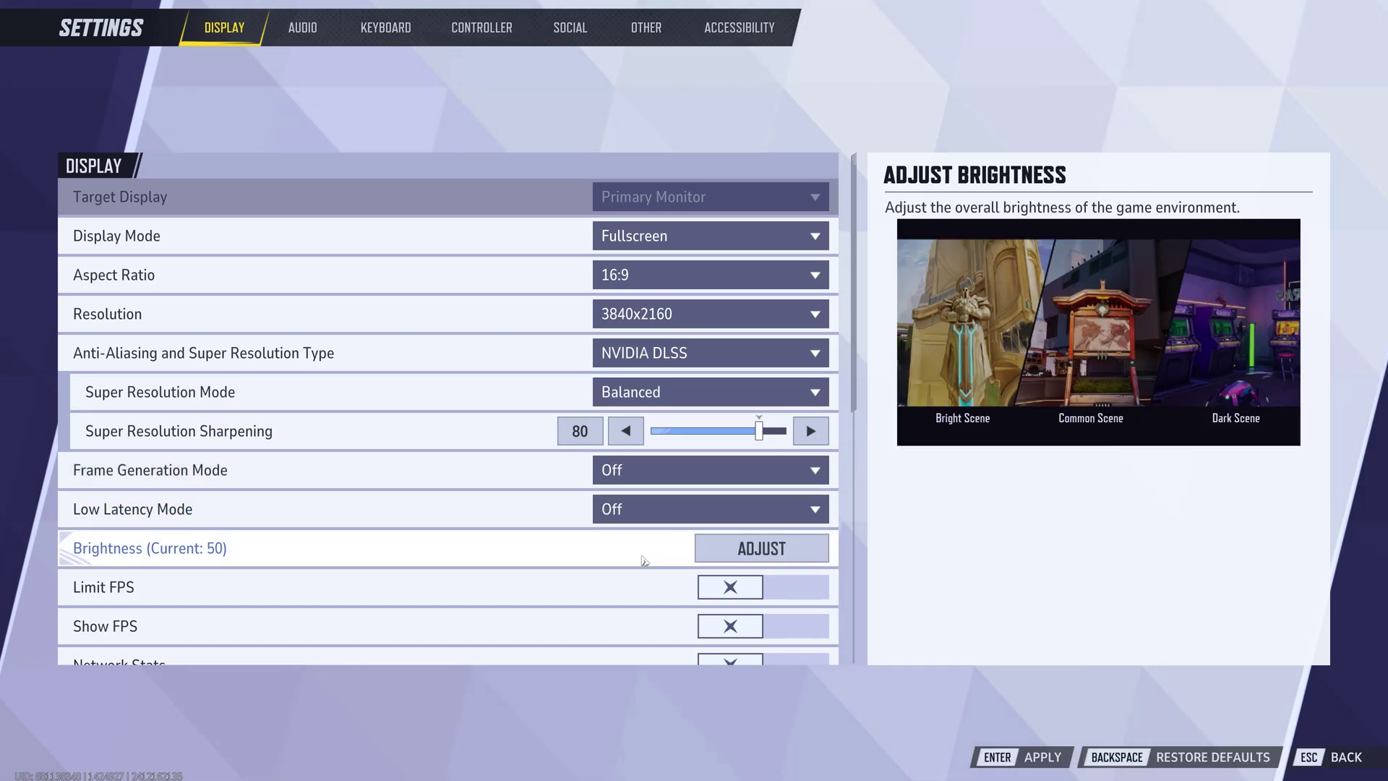
pyautogui.scroll(-2, 665, 535)
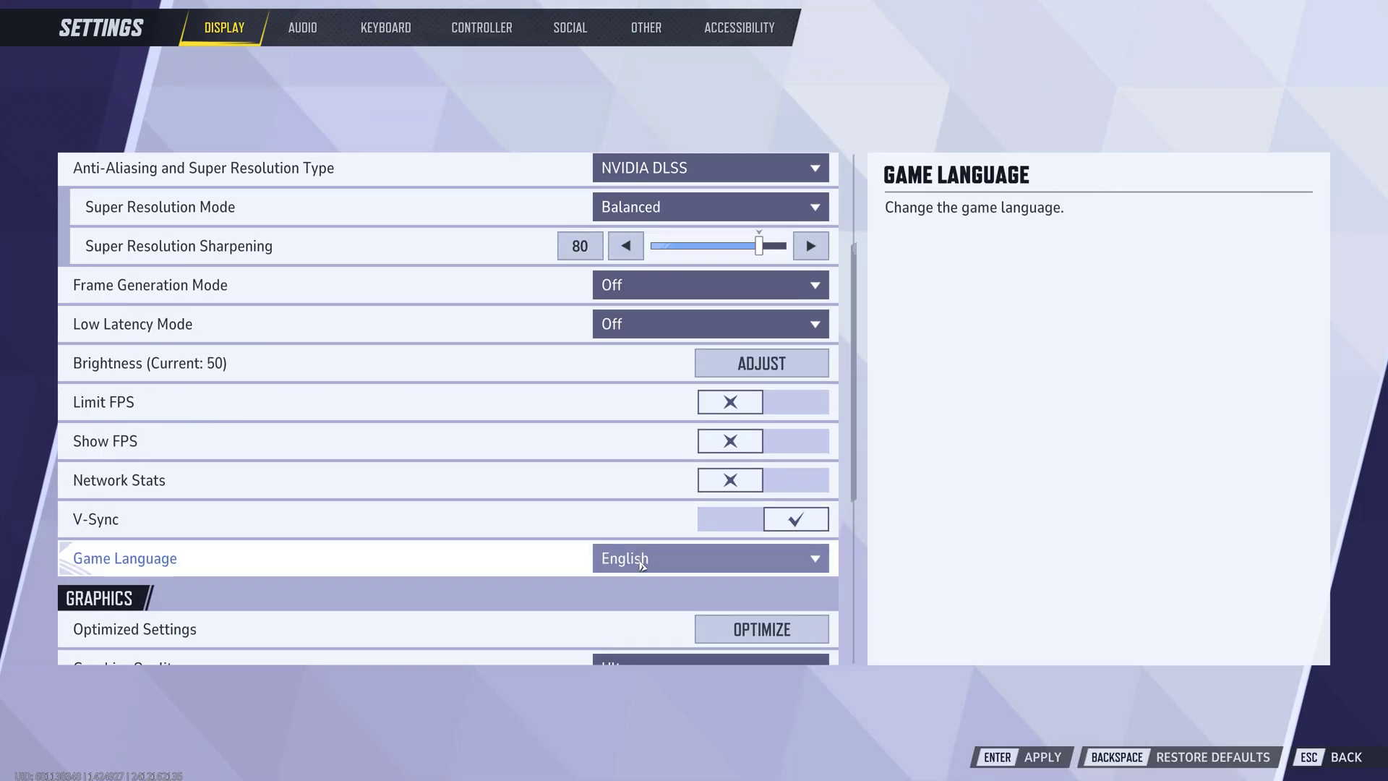
pyautogui.click(736, 521)
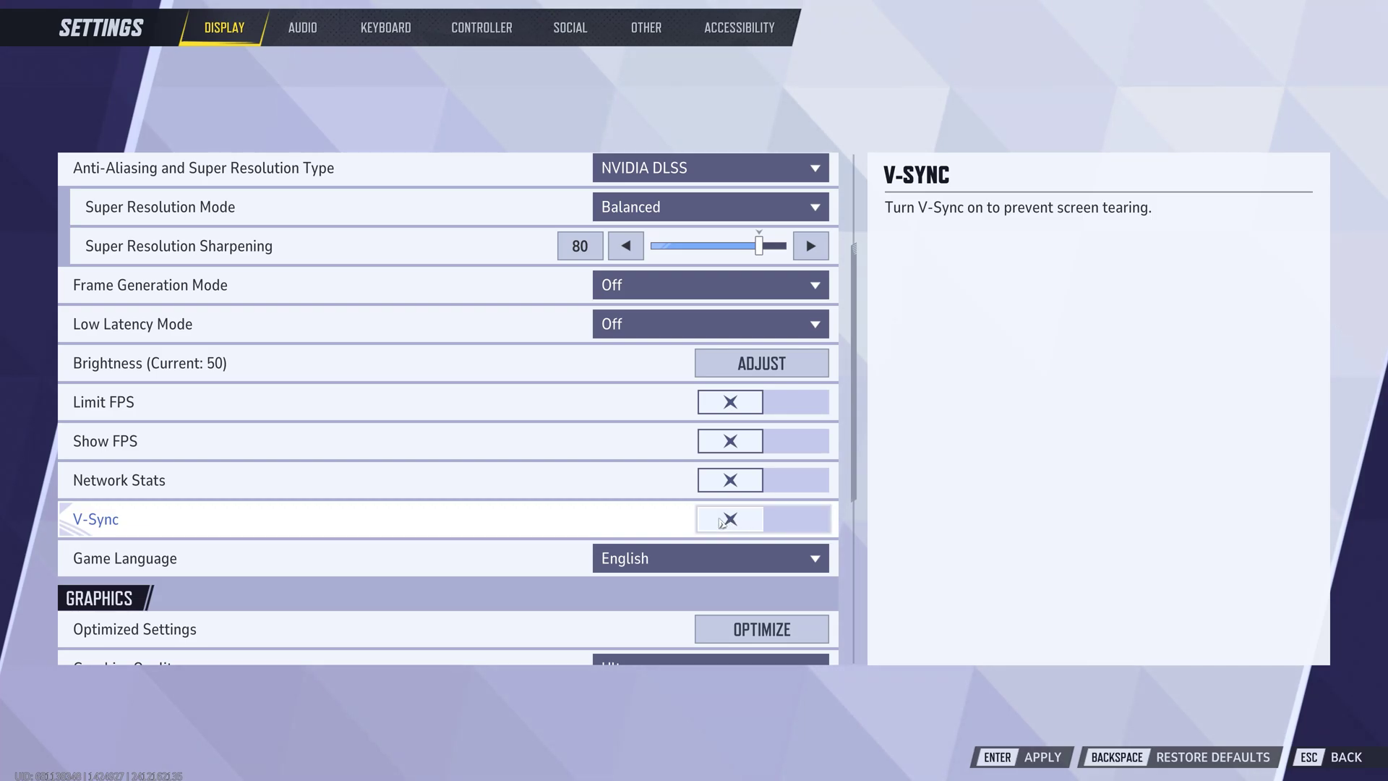
pyautogui.scroll(-2, 575, 527)
pyautogui.scroll(-1, 560, 527)
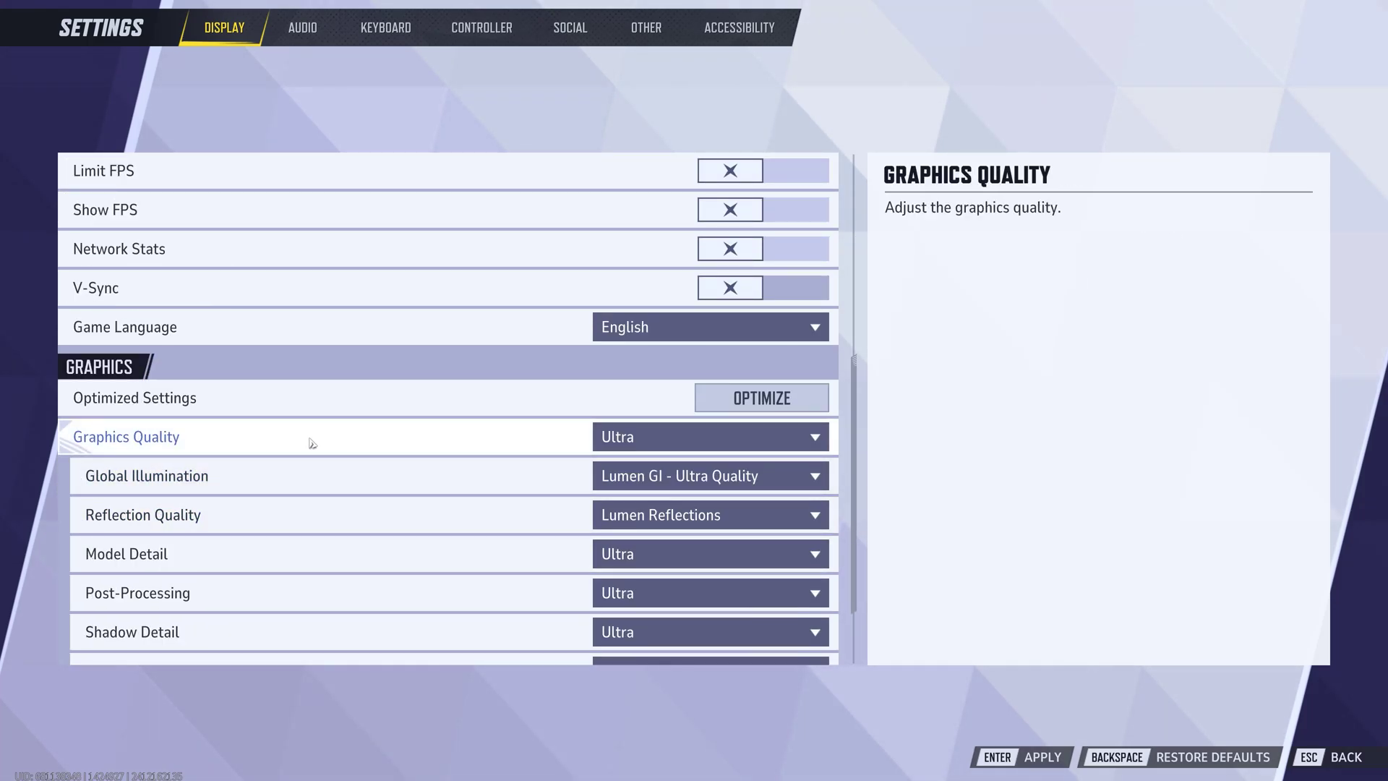
# Lower Graphics Quality from Ultra to Medium and apply the settings
pyautogui.click(692, 443)
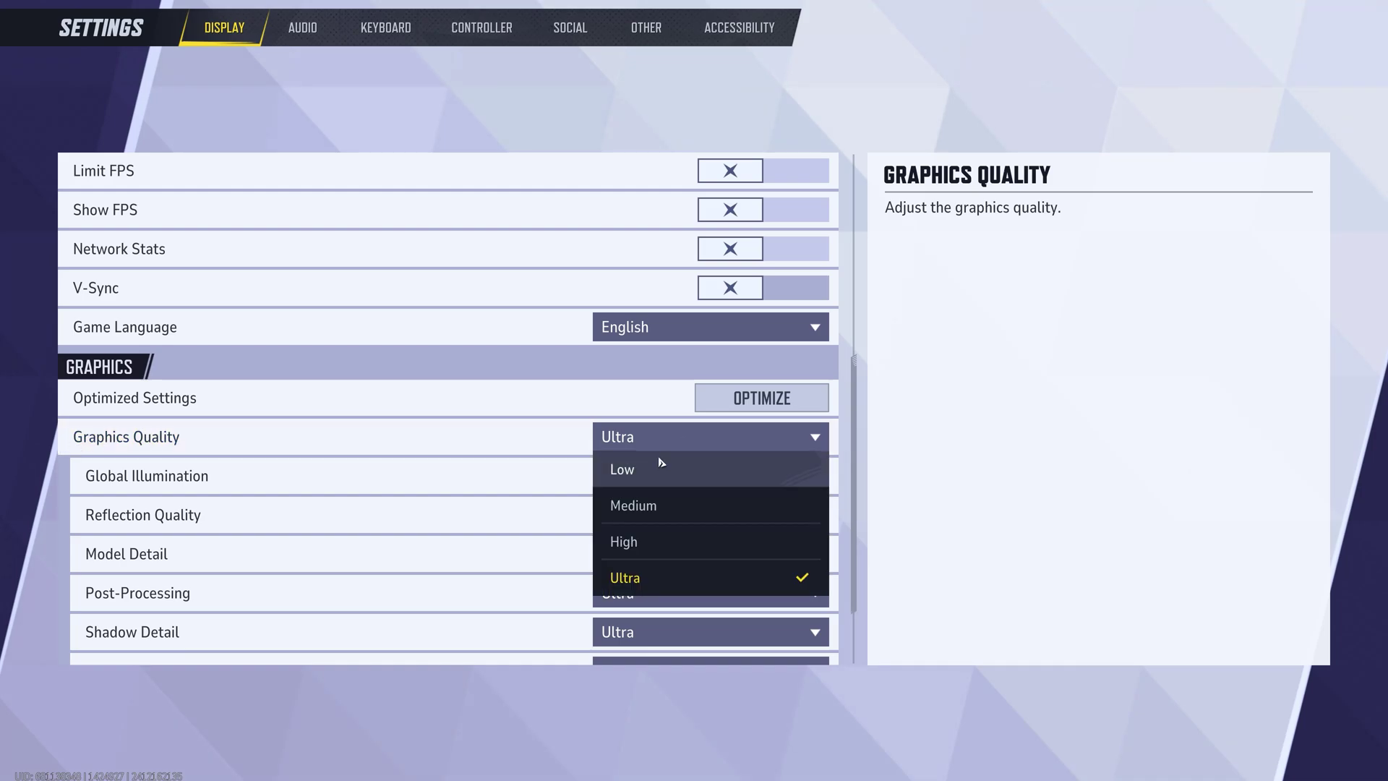
pyautogui.click(649, 505)
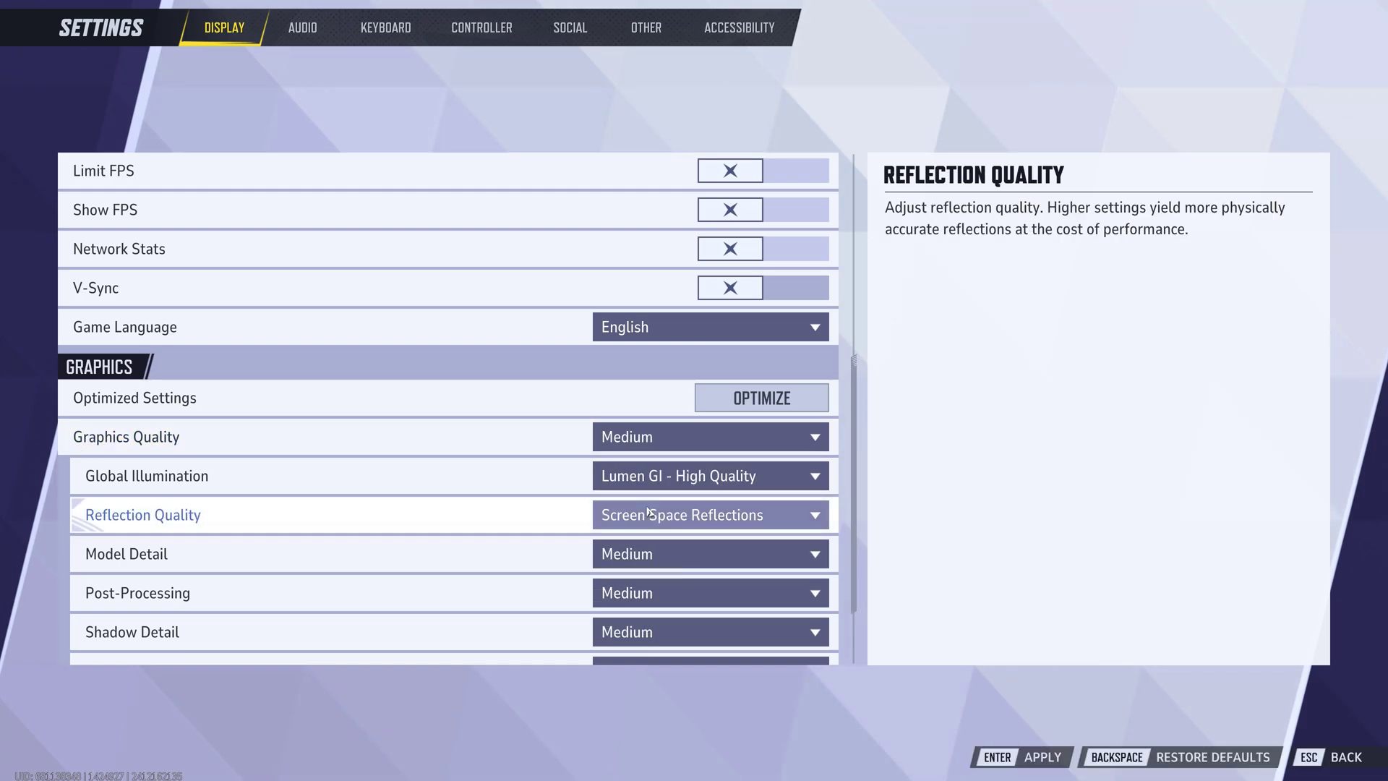
pyautogui.click(693, 445)
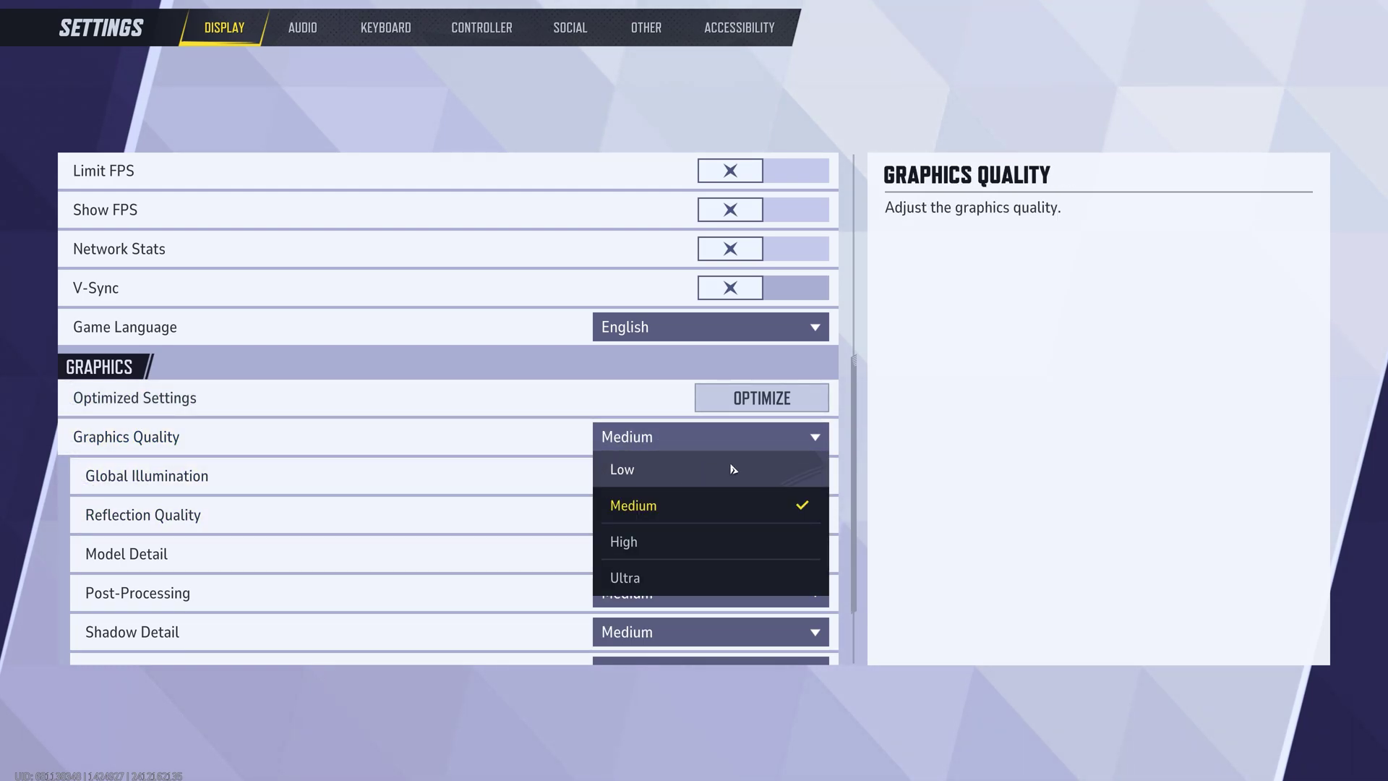
pyautogui.click(638, 399)
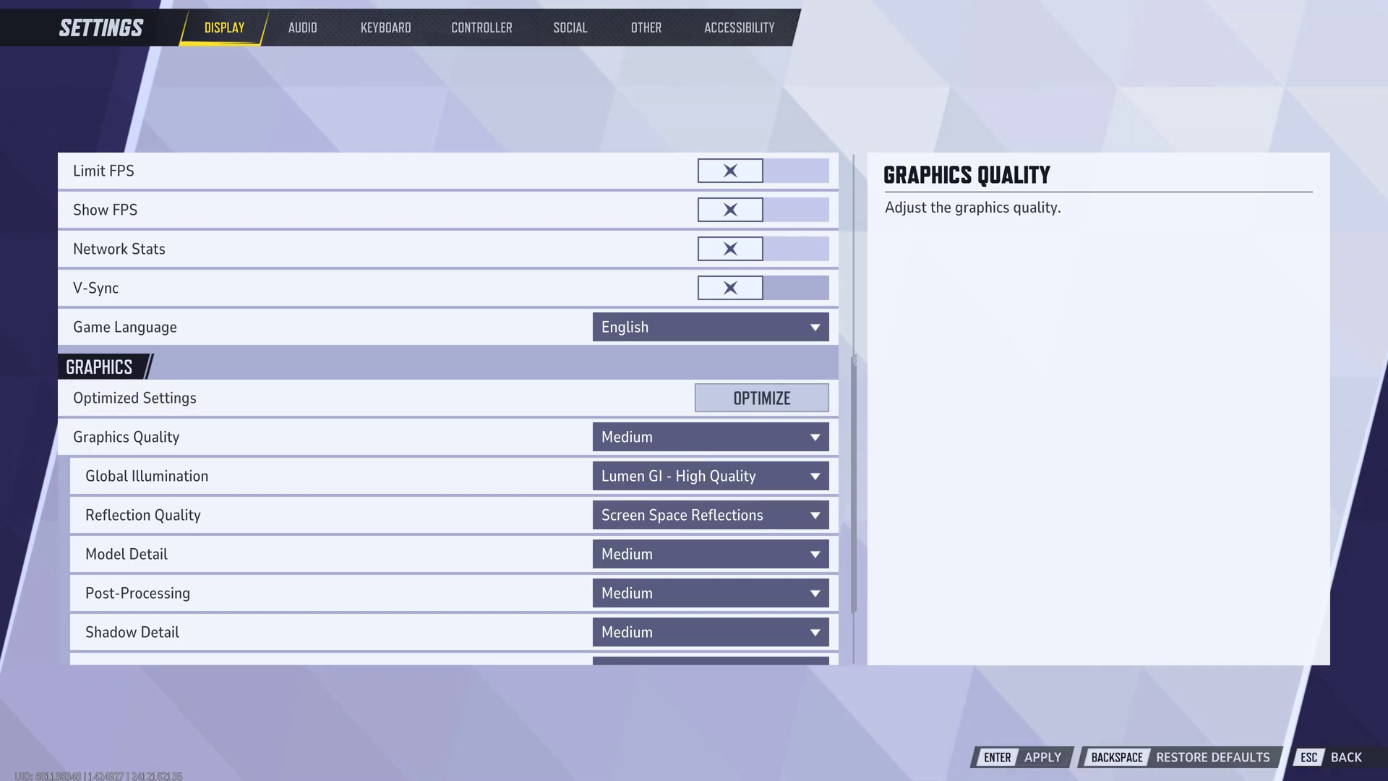
pyautogui.click(1043, 761)
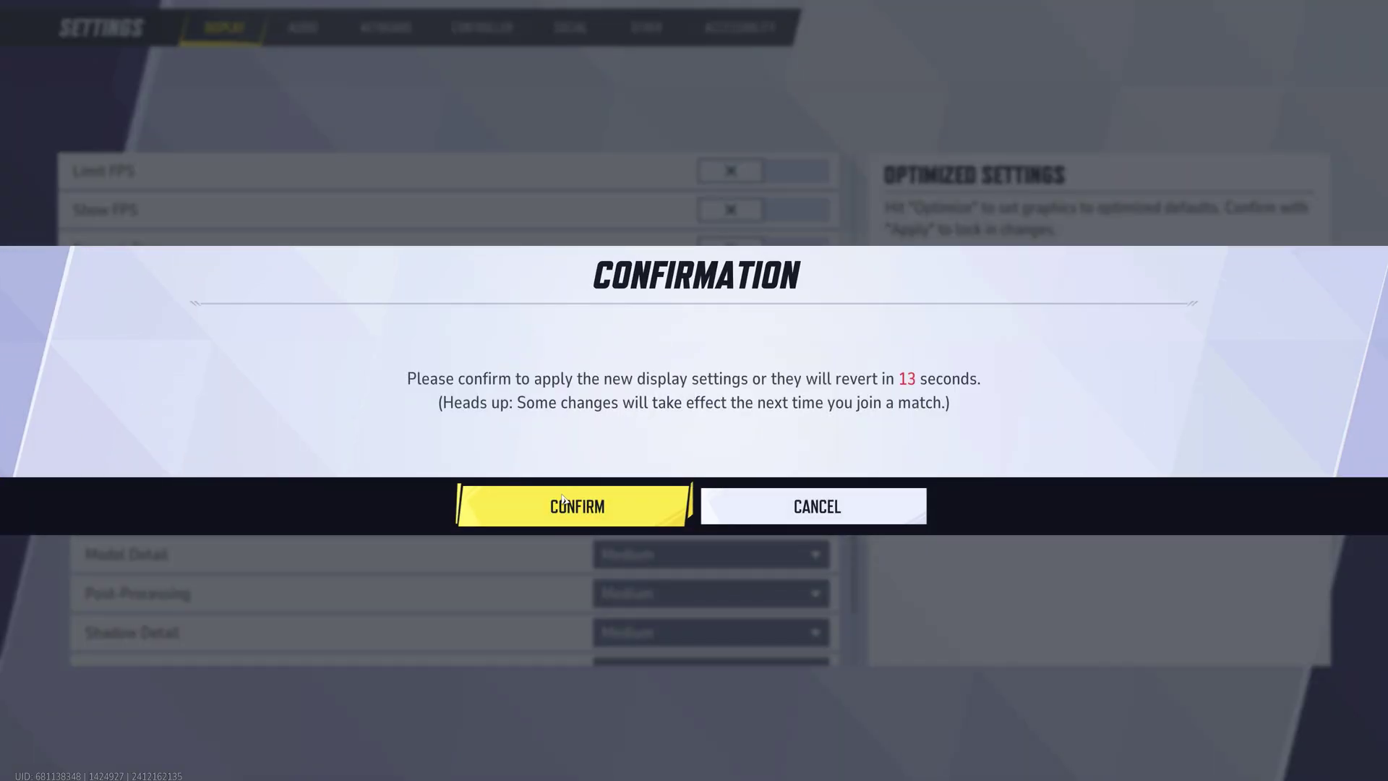
# Confirm the display settings, then show Marvel Rivals' Manage options in the Steam Library
pyautogui.click(586, 510)
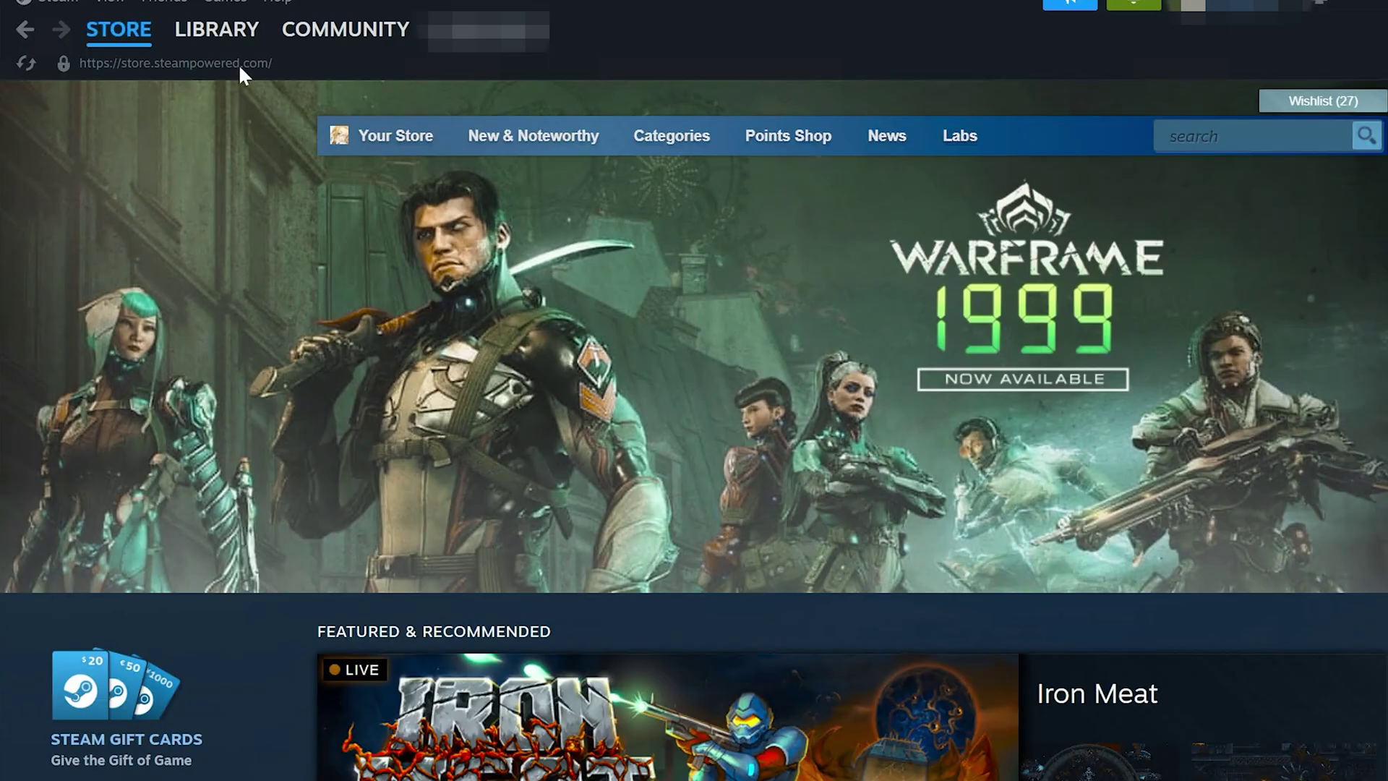
pyautogui.click(217, 29)
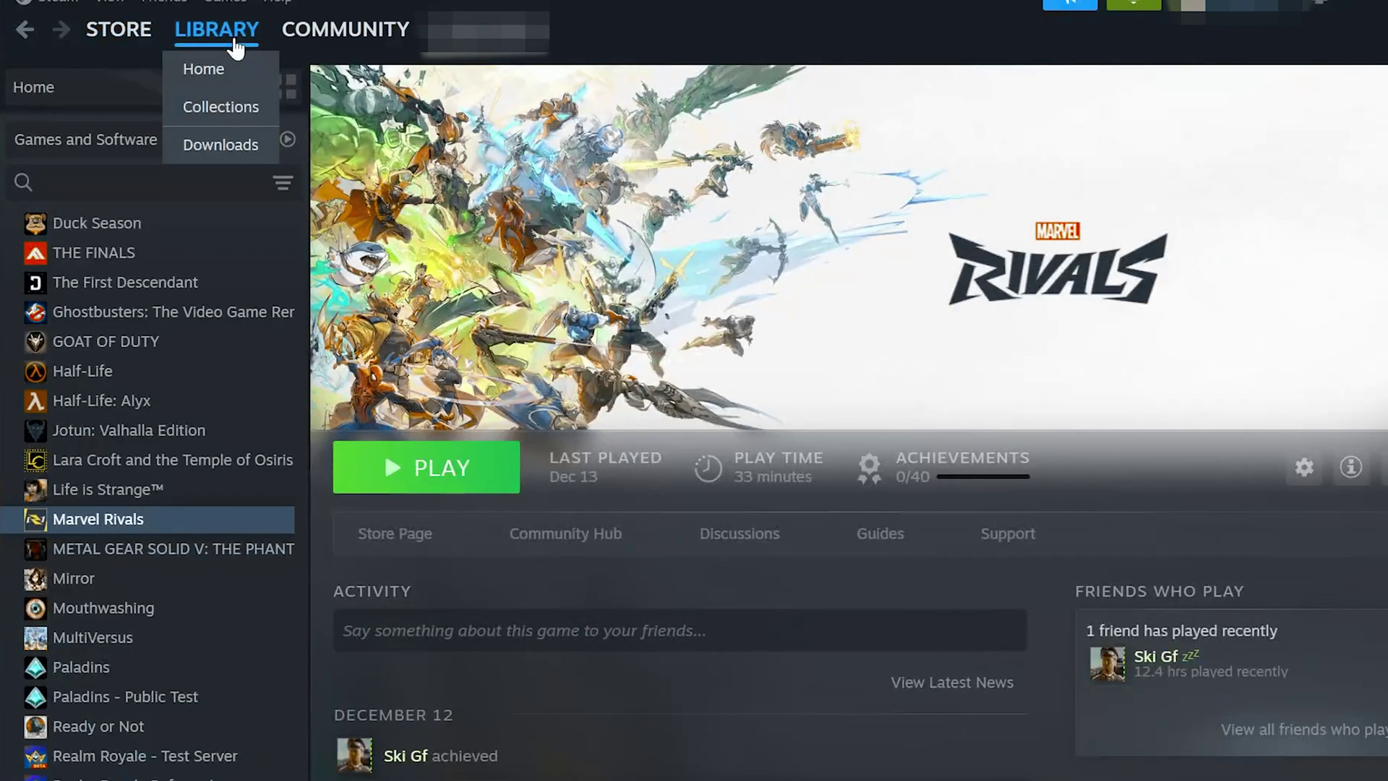
pyautogui.rightClick(160, 519)
pyautogui.moveTo(233, 658)
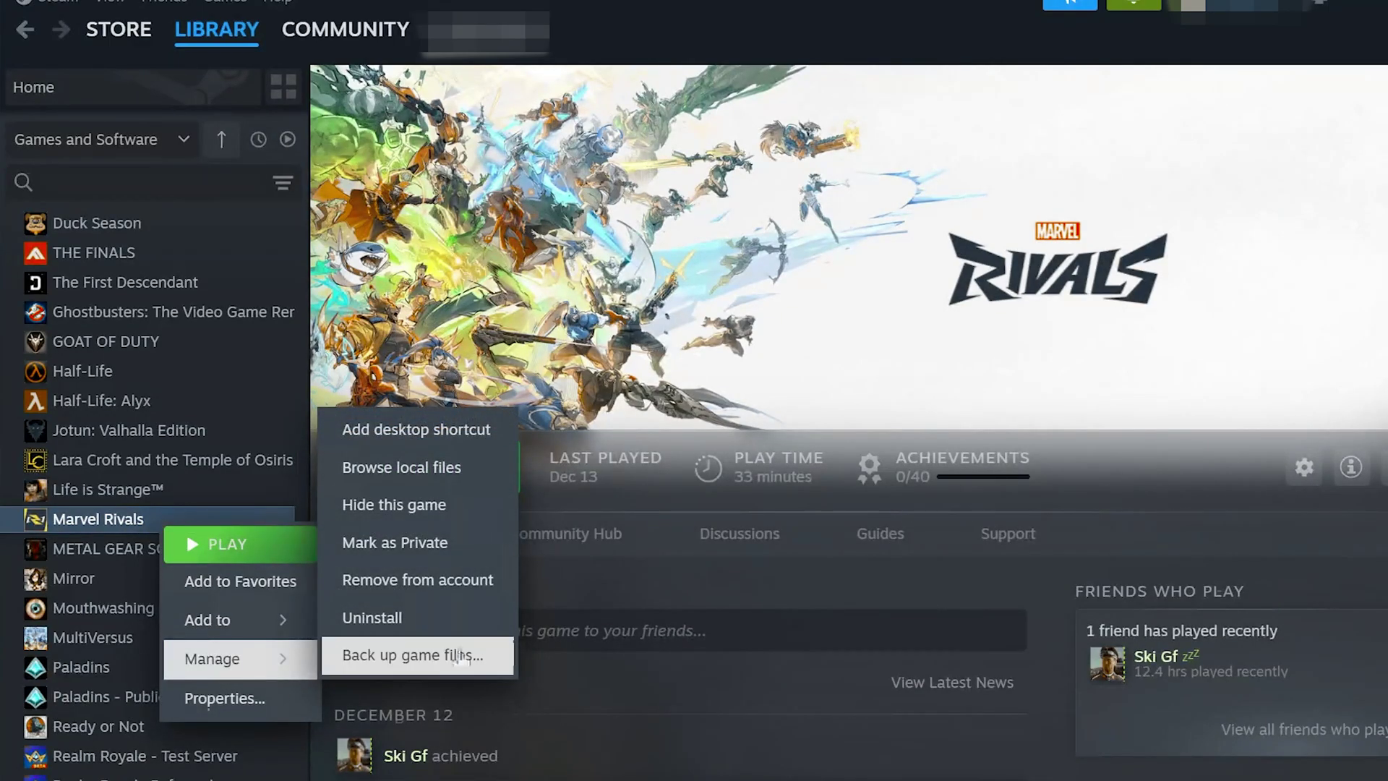